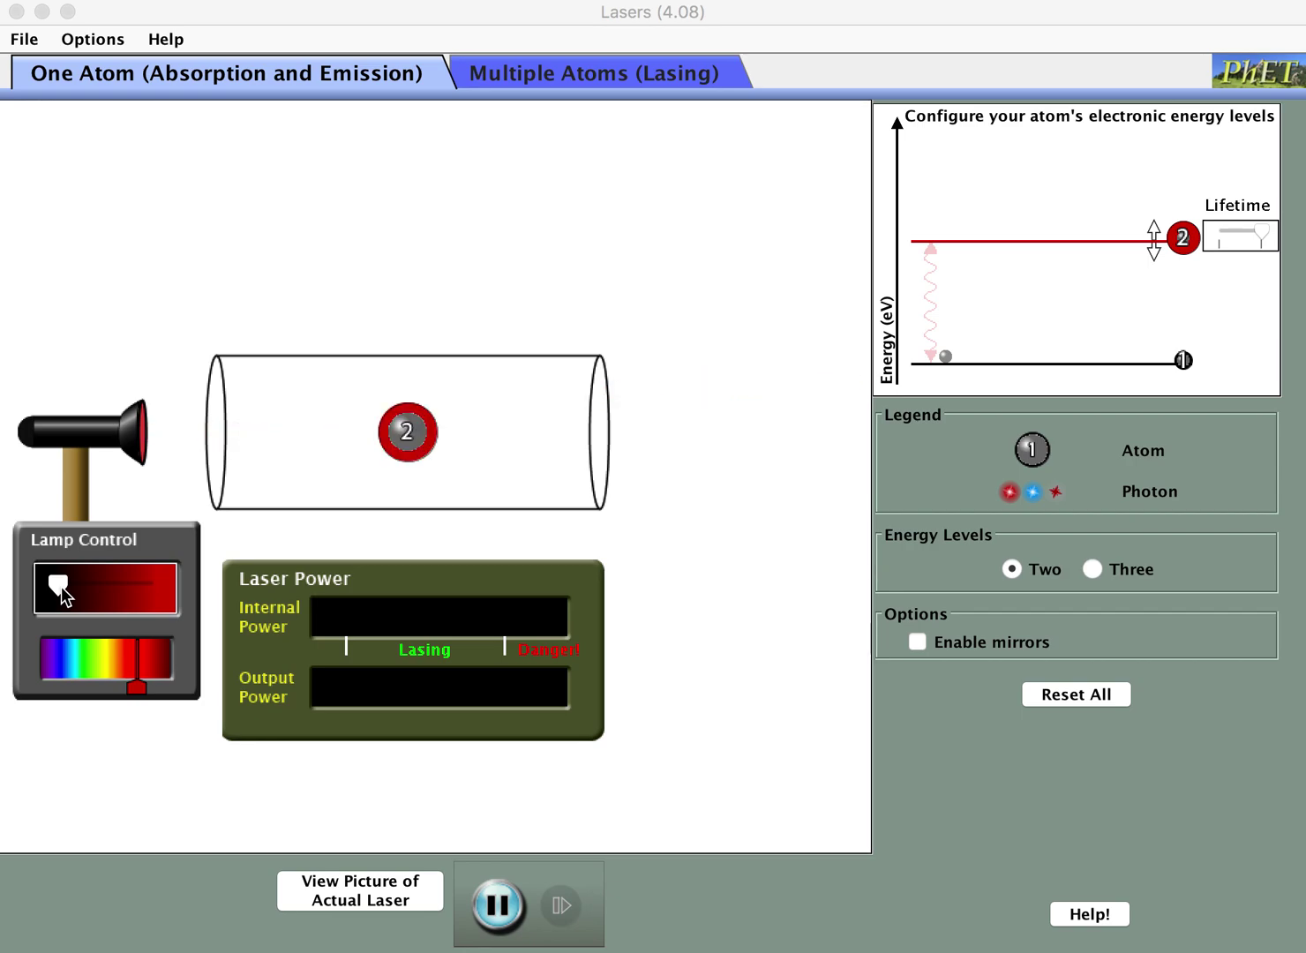
Raise the lamp intensity to nearly full, and reduce it to a very low setting that emits only occasional red photons
drag(61, 585, 176, 604)
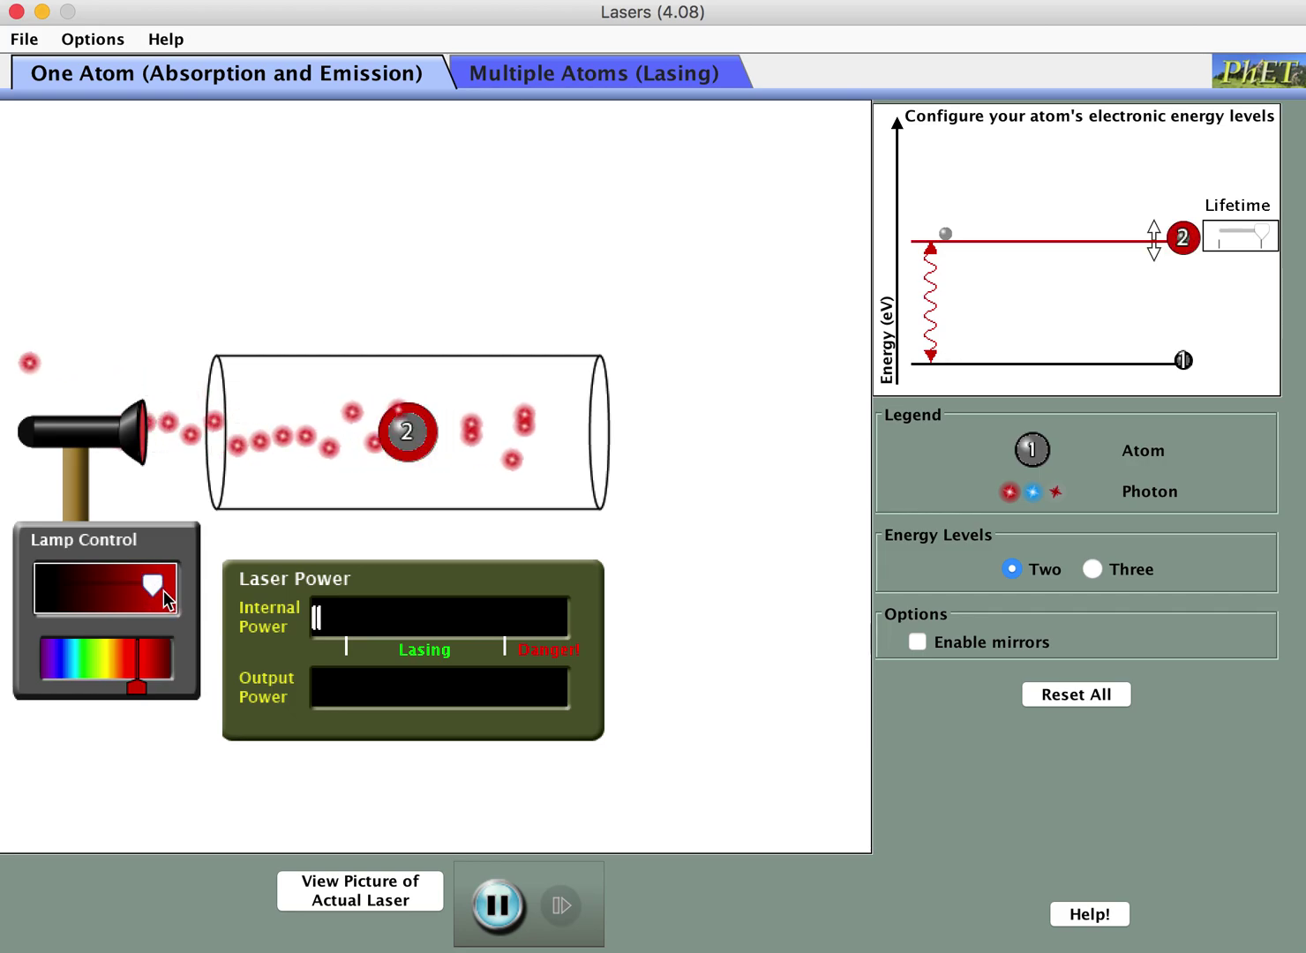
click(120, 584)
drag(119, 584, 50, 585)
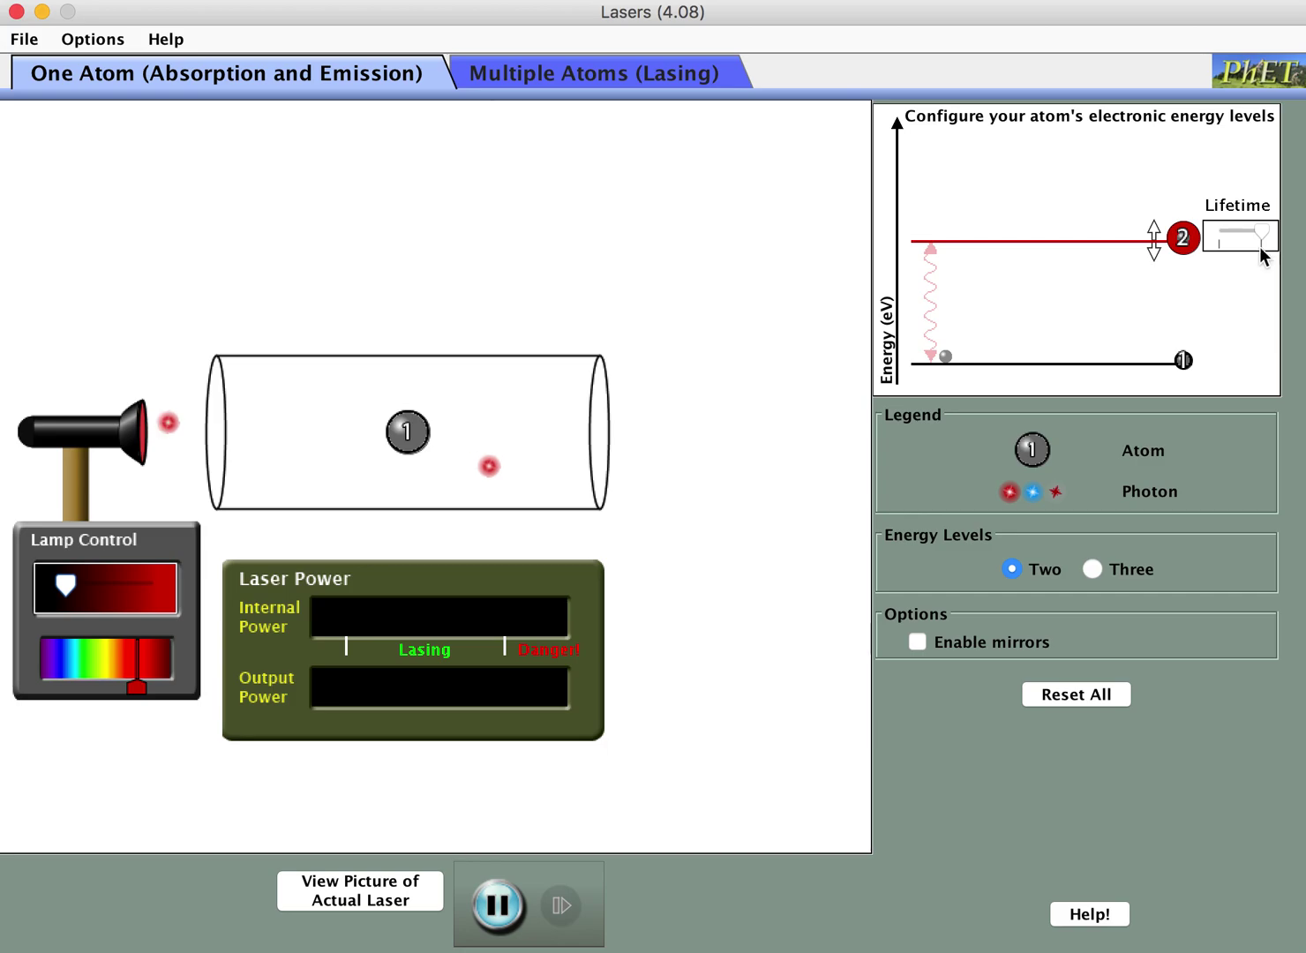
Shorten the lifetime of energy level 2 and restore it to its maximum
drag(1263, 237, 1243, 232)
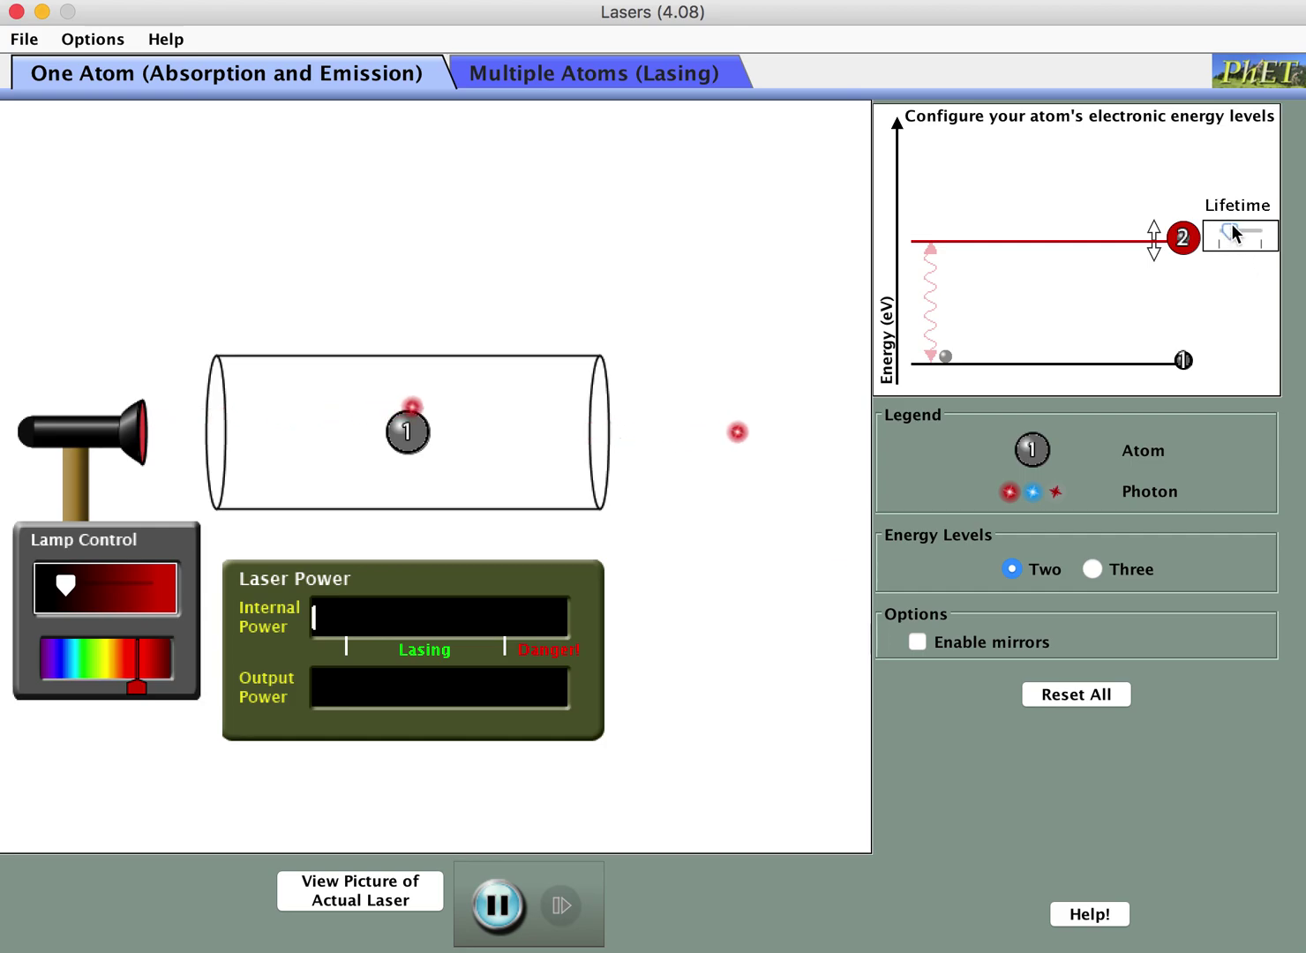
drag(1230, 231, 1266, 239)
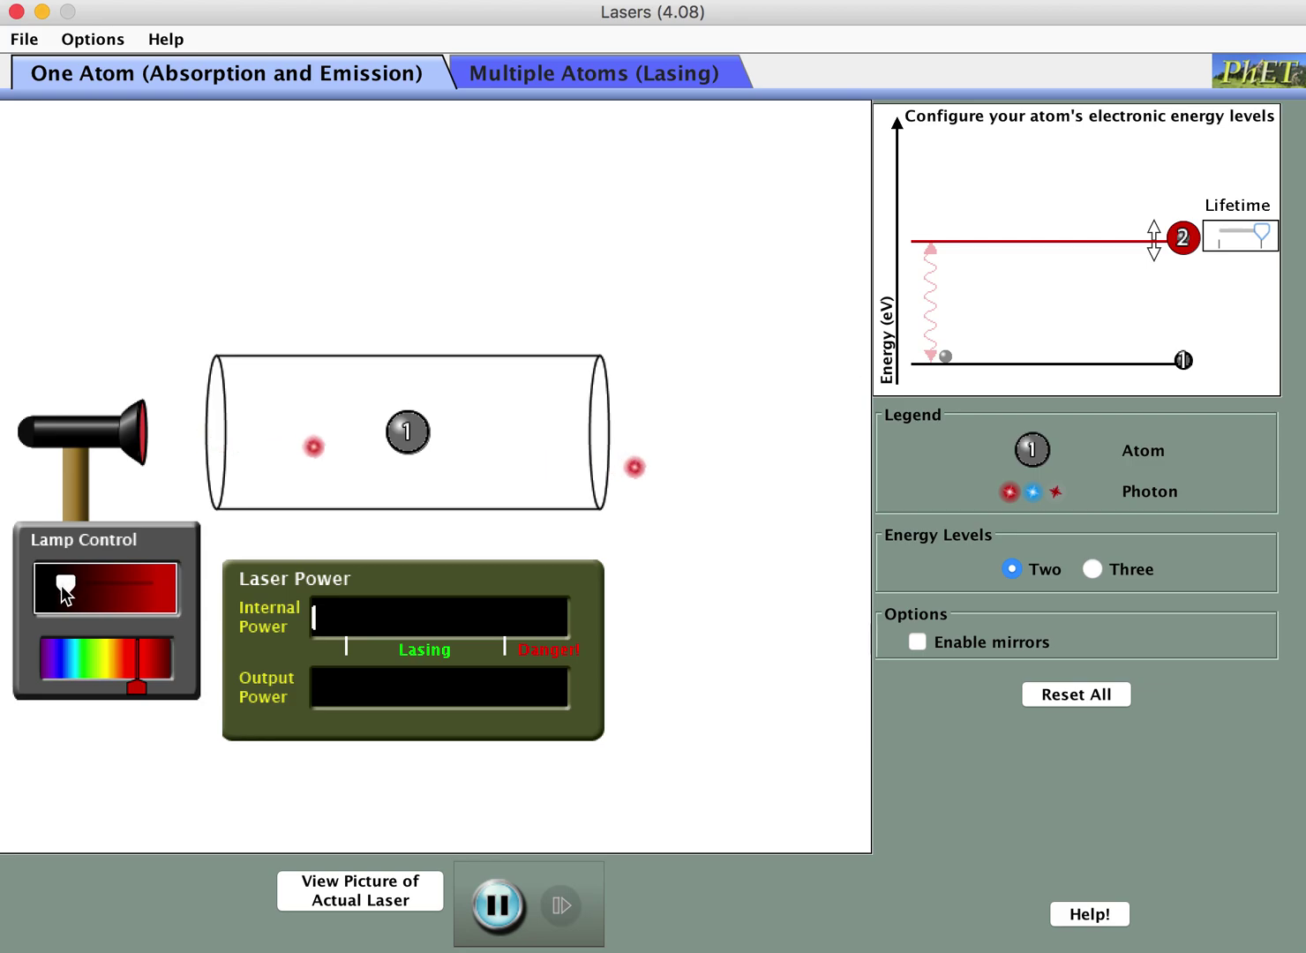
Set the lamp to moderate intensity with blue light, and raise energy level 2 to match the blue photon energy
drag(69, 584, 97, 582)
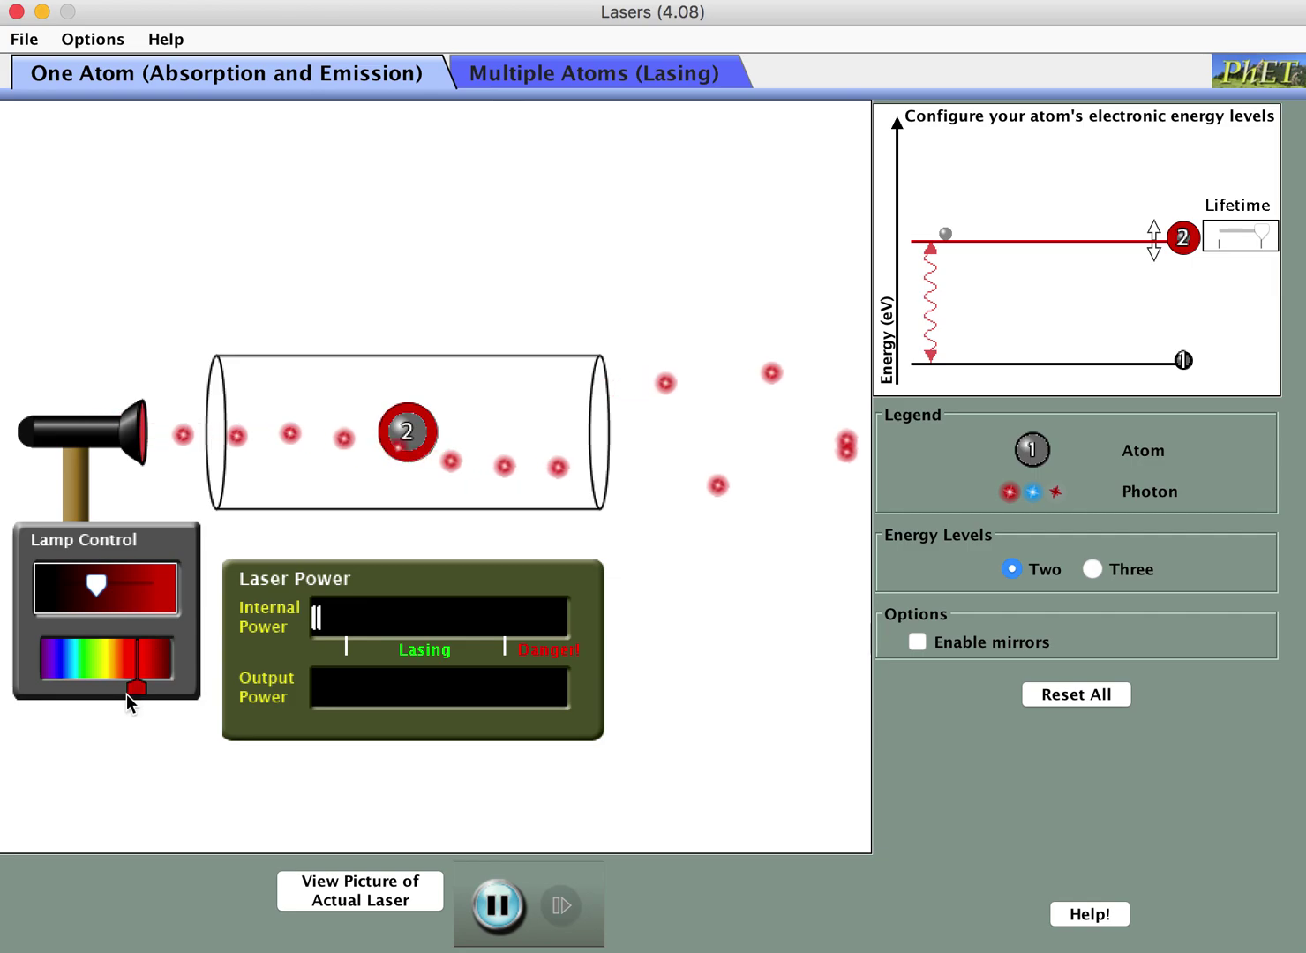
drag(138, 692, 65, 696)
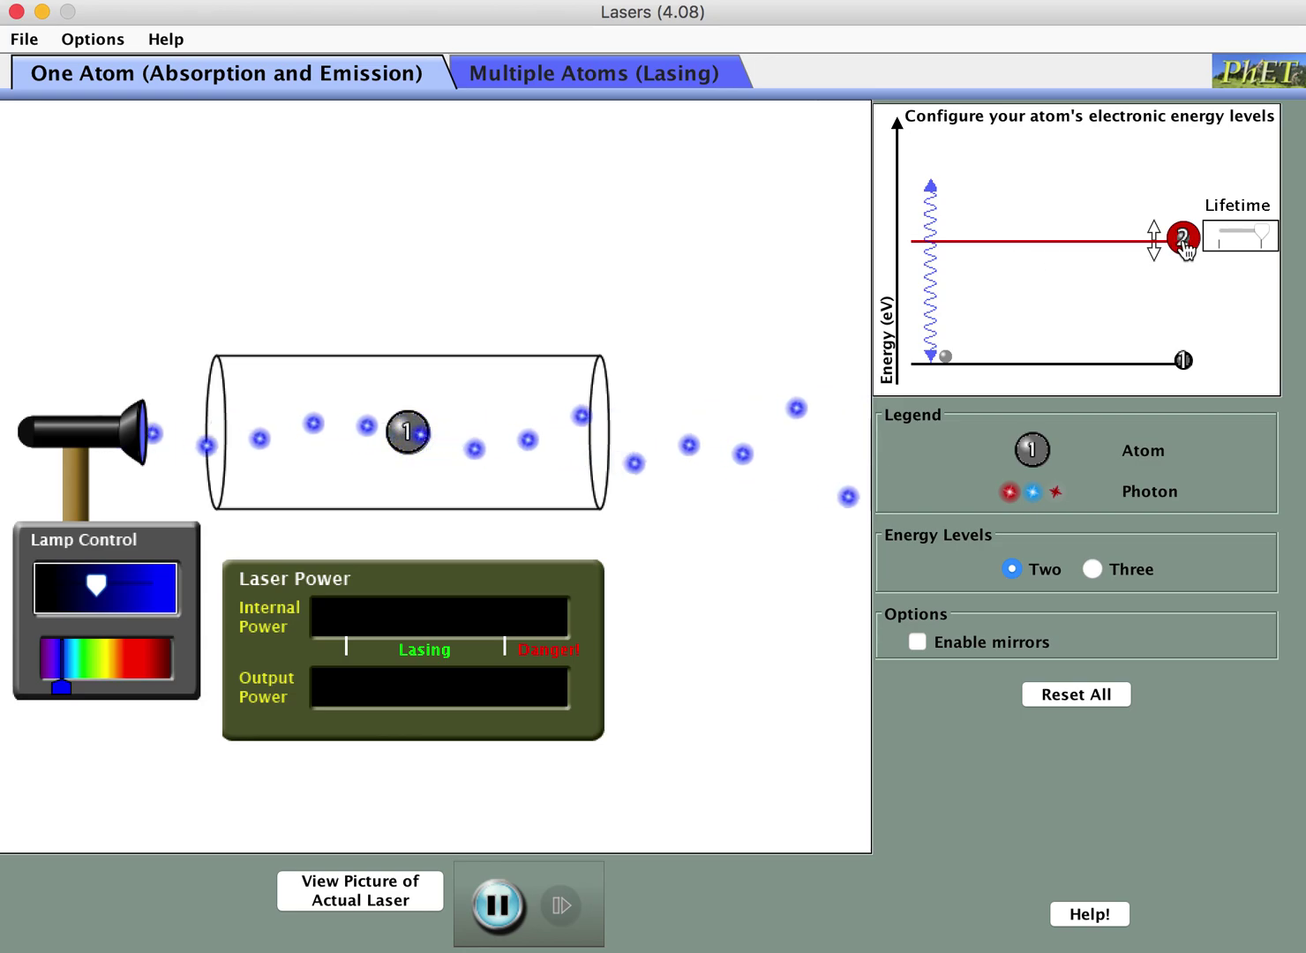
drag(1181, 240, 1182, 184)
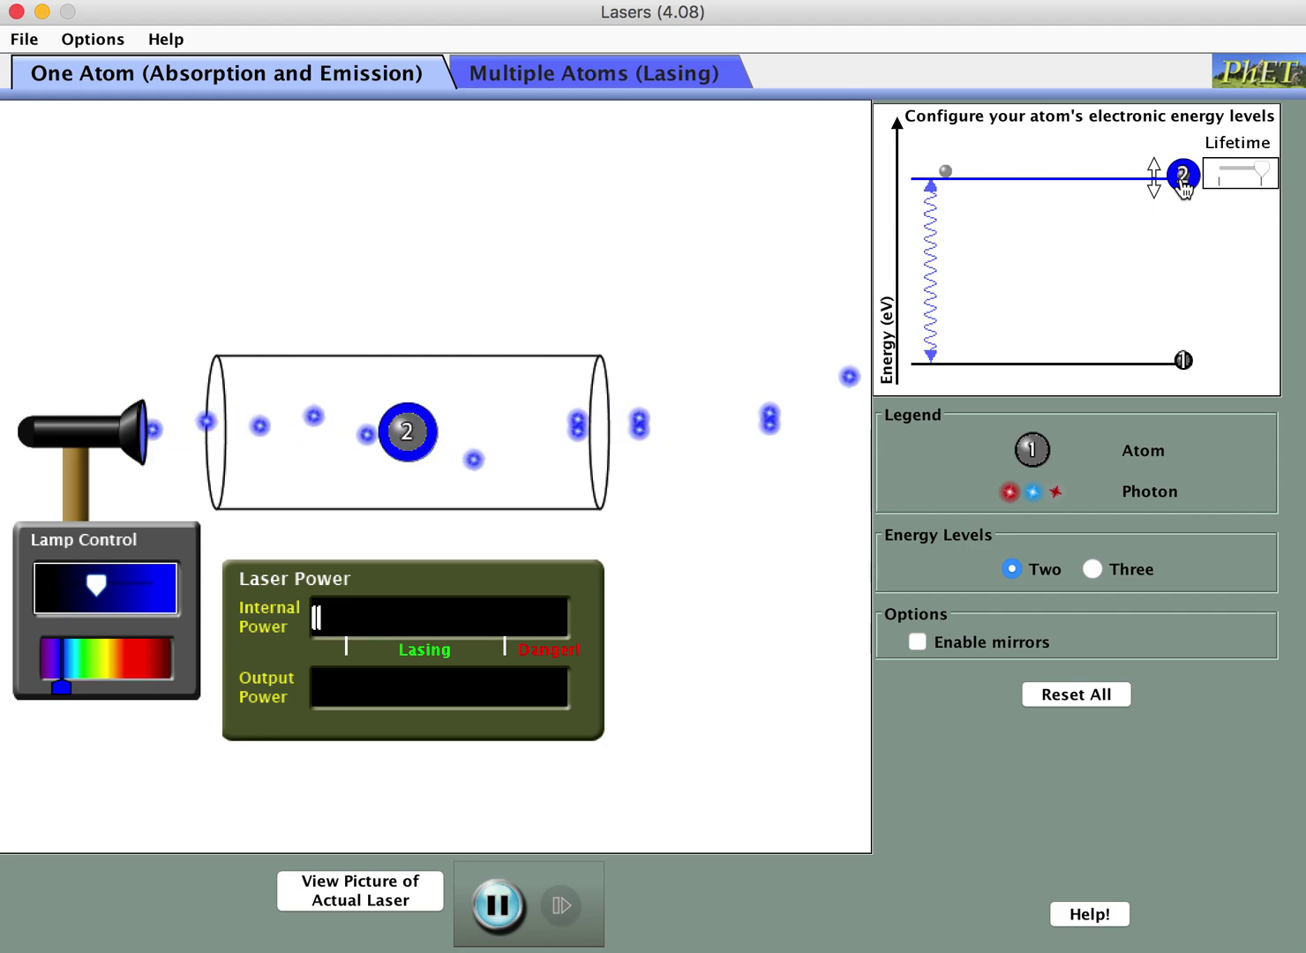
Lower energy level 2 back to the red range and match it with a high-intensity red lamp
drag(1181, 212, 1181, 255)
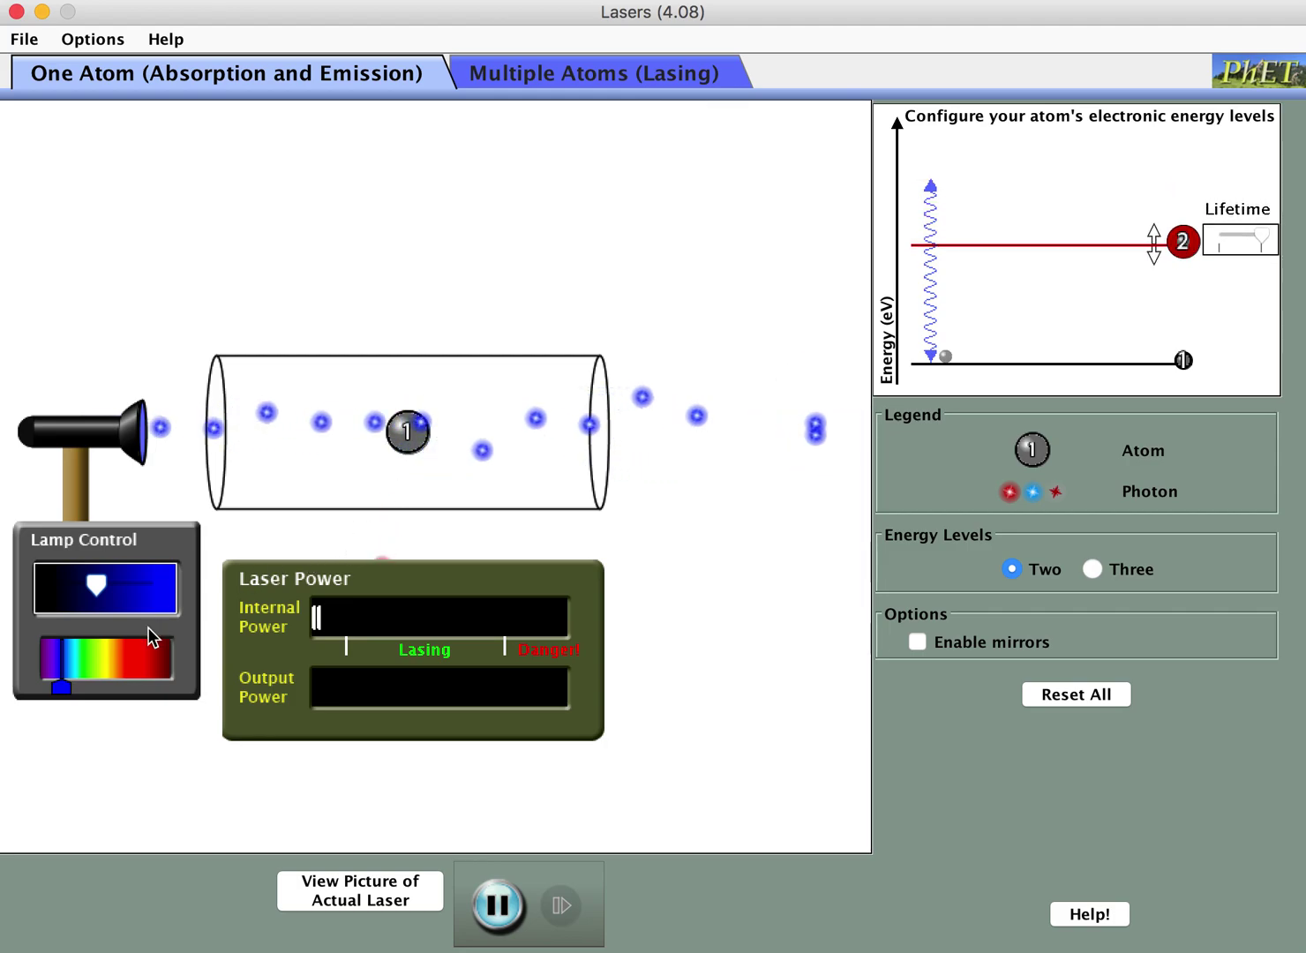
drag(63, 688, 141, 693)
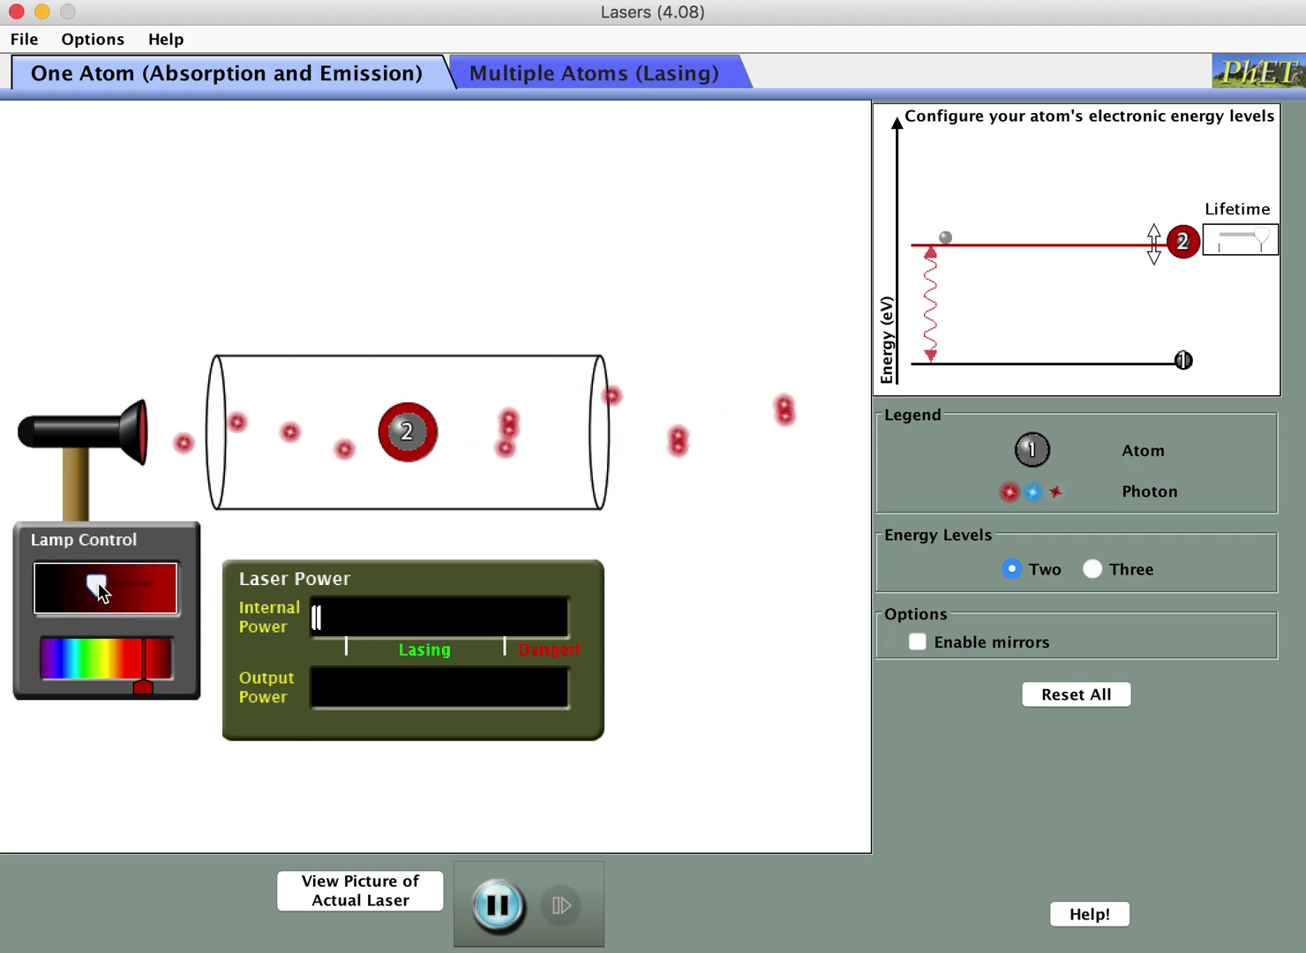
drag(108, 583, 146, 583)
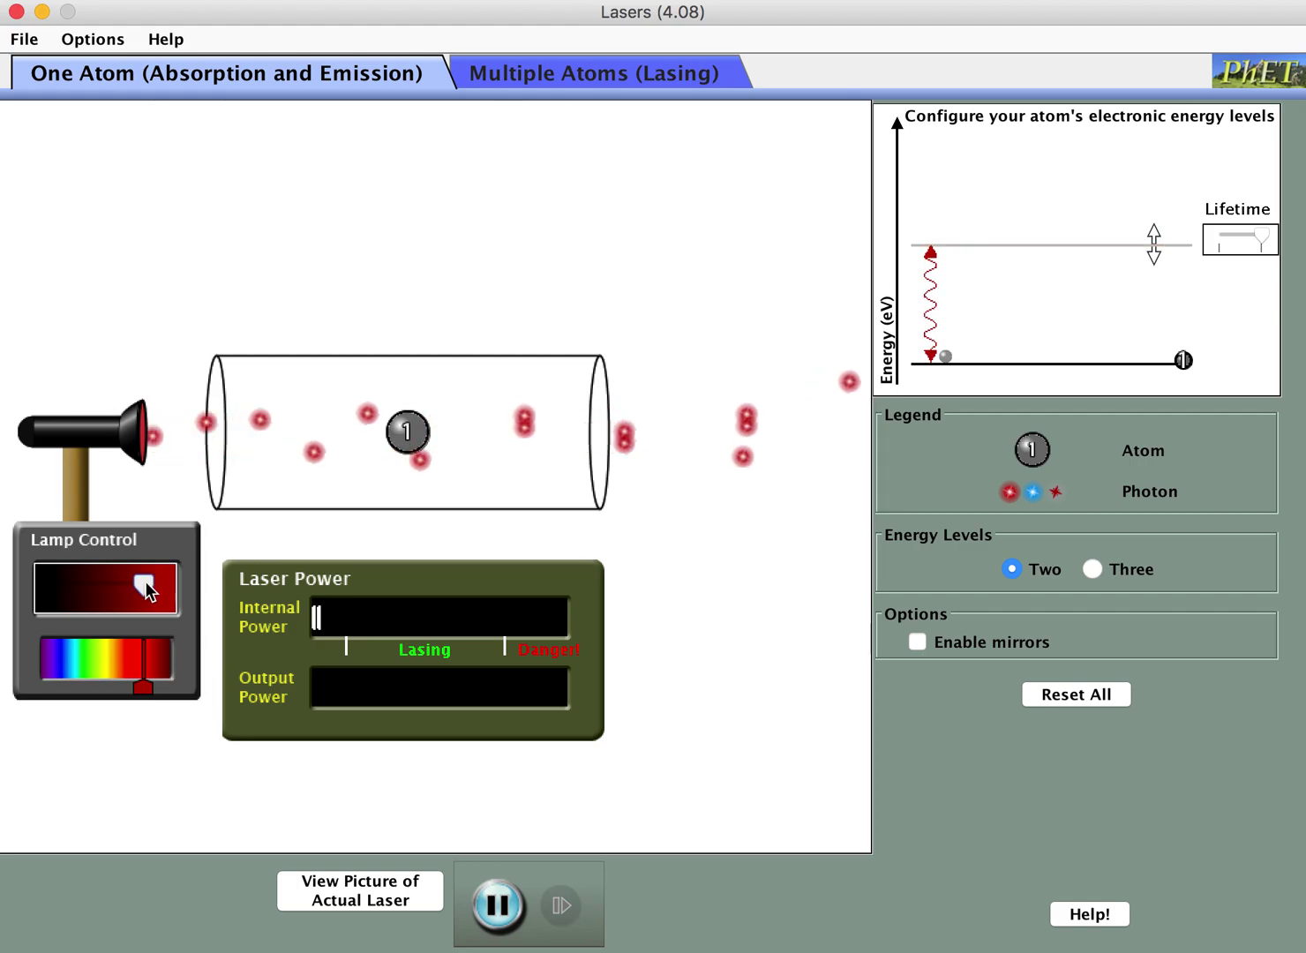
Enable the mirrors on the tube and set the mirror reflectivity to 76%
click(918, 641)
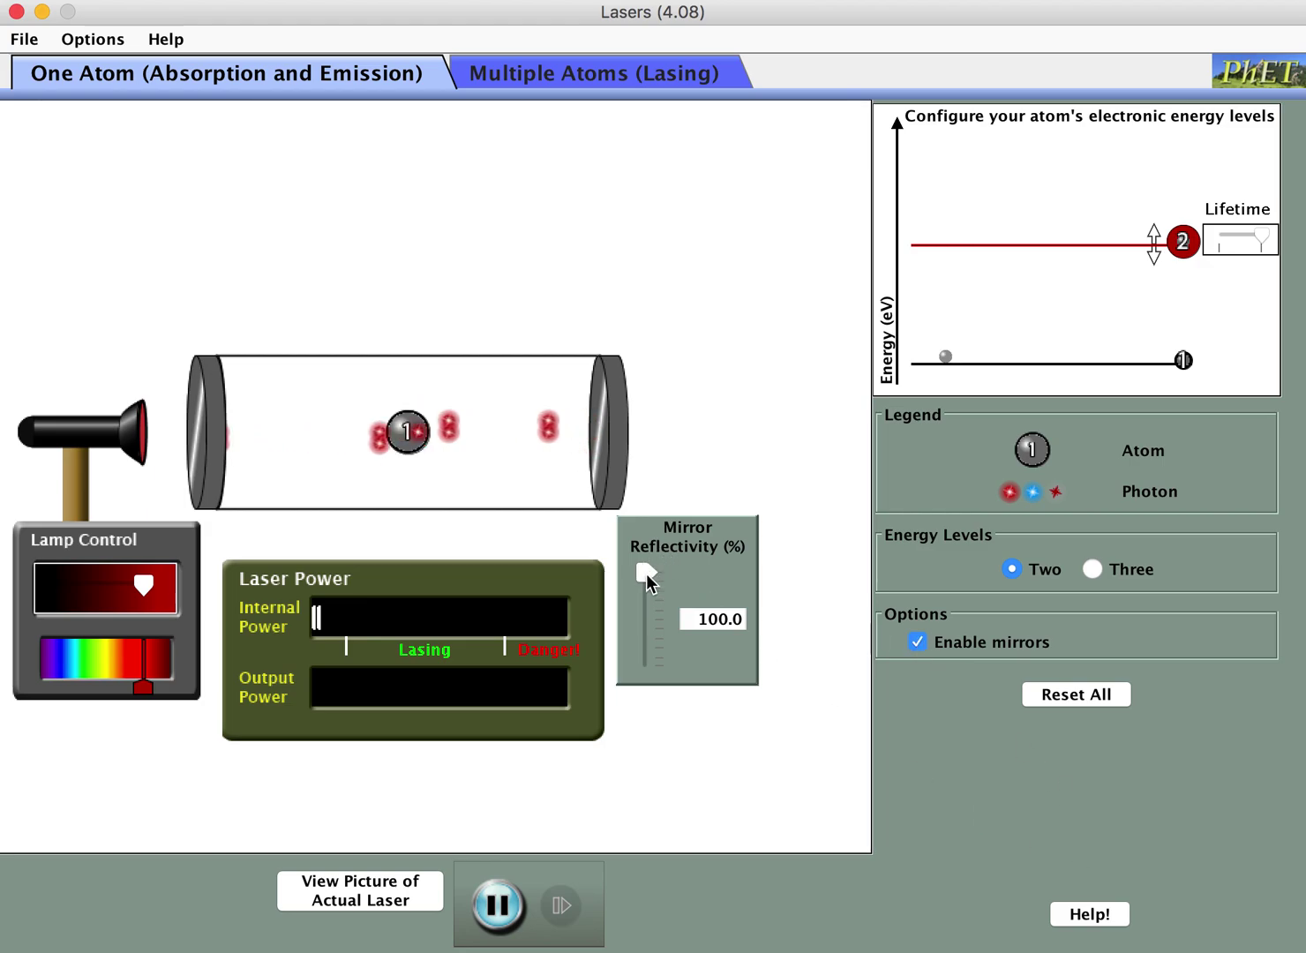
drag(646, 574, 645, 596)
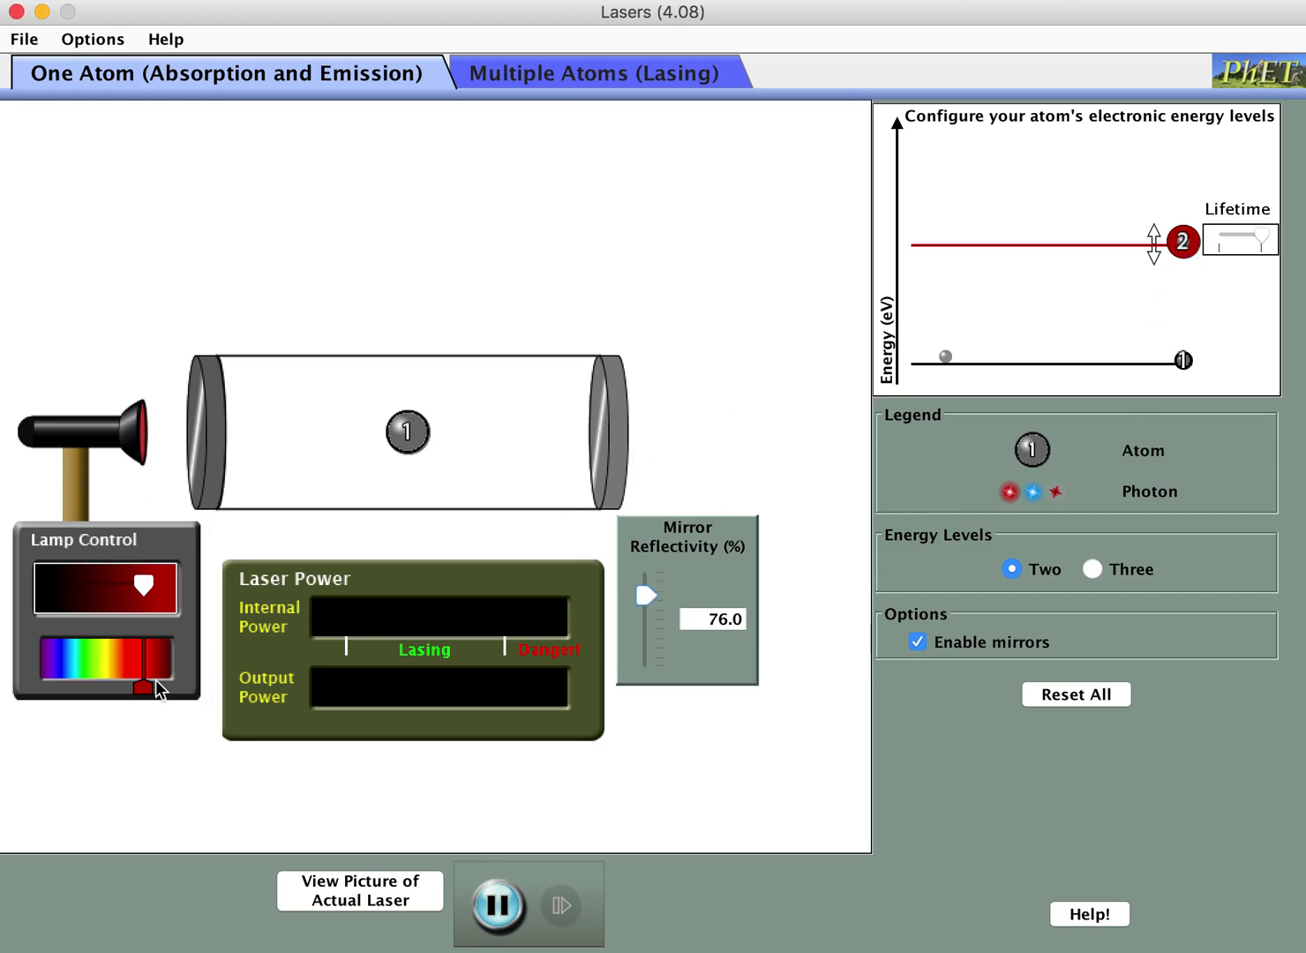
Remove the mirrors, and match energy level 2 to a yellow-green lamp by raising it to that photon energy
drag(145, 693, 99, 690)
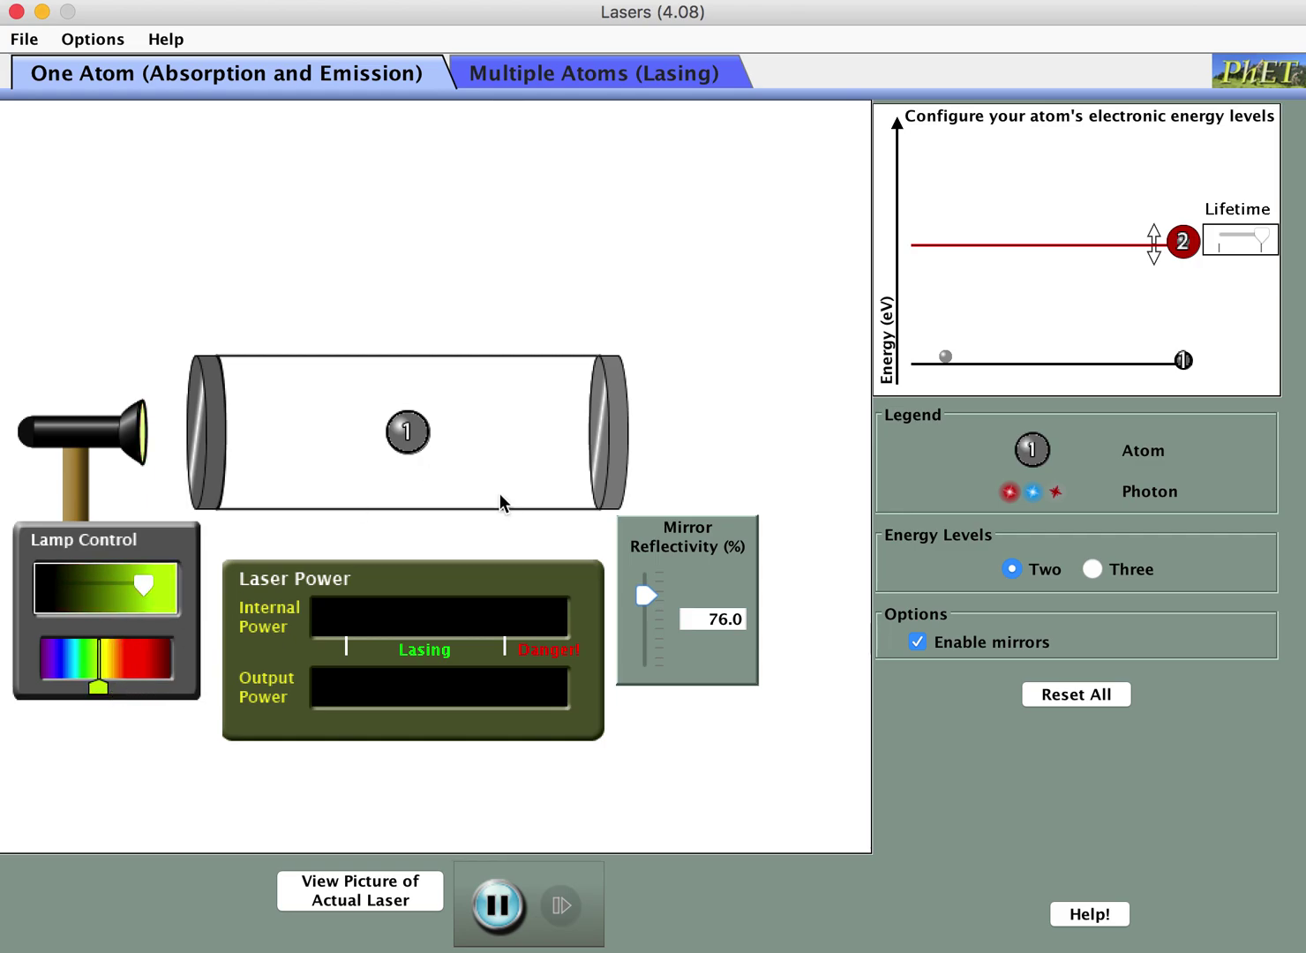
click(919, 643)
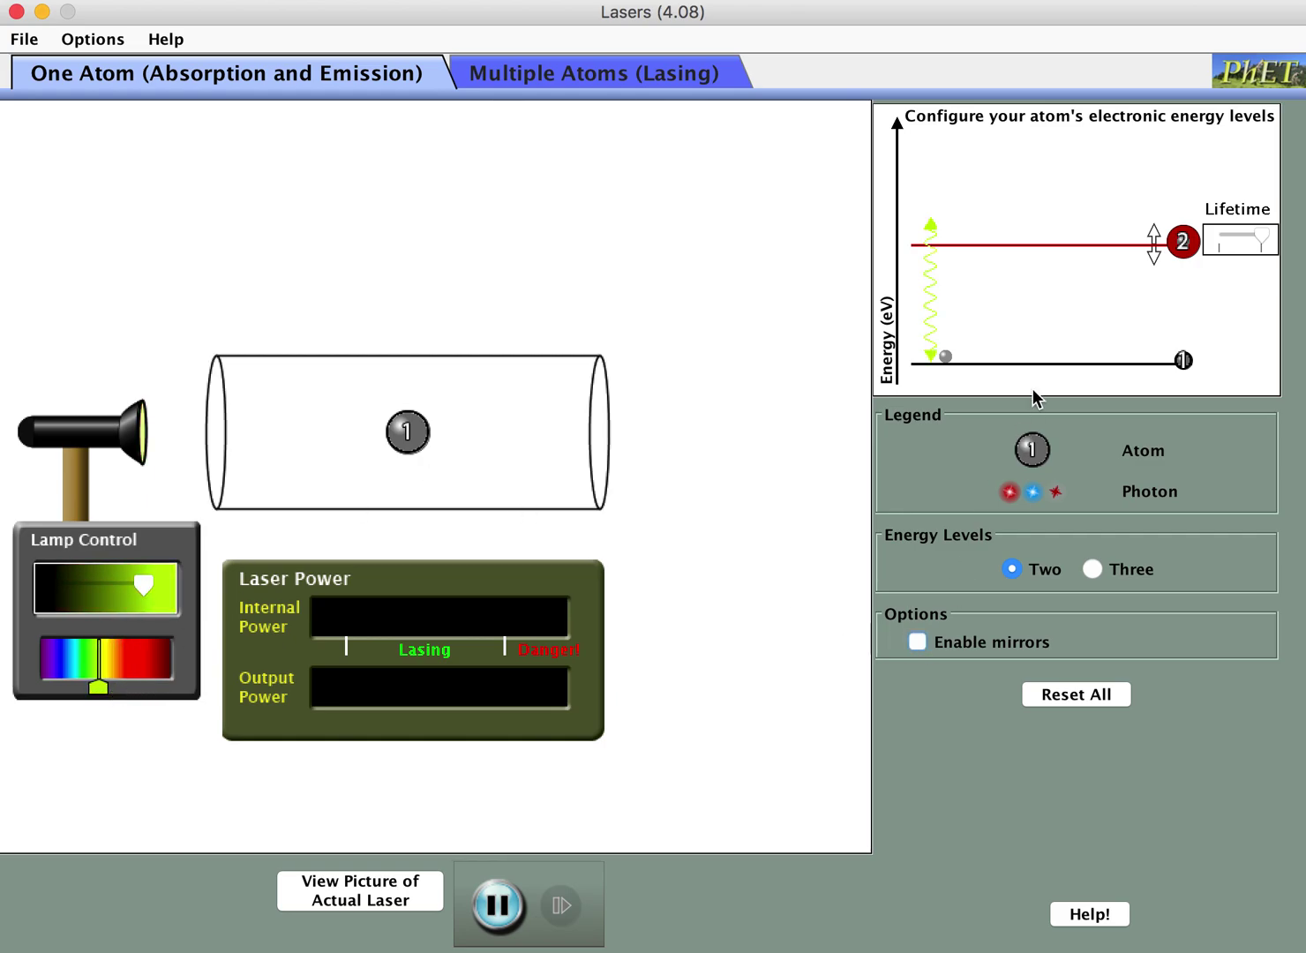
drag(1187, 253, 1191, 230)
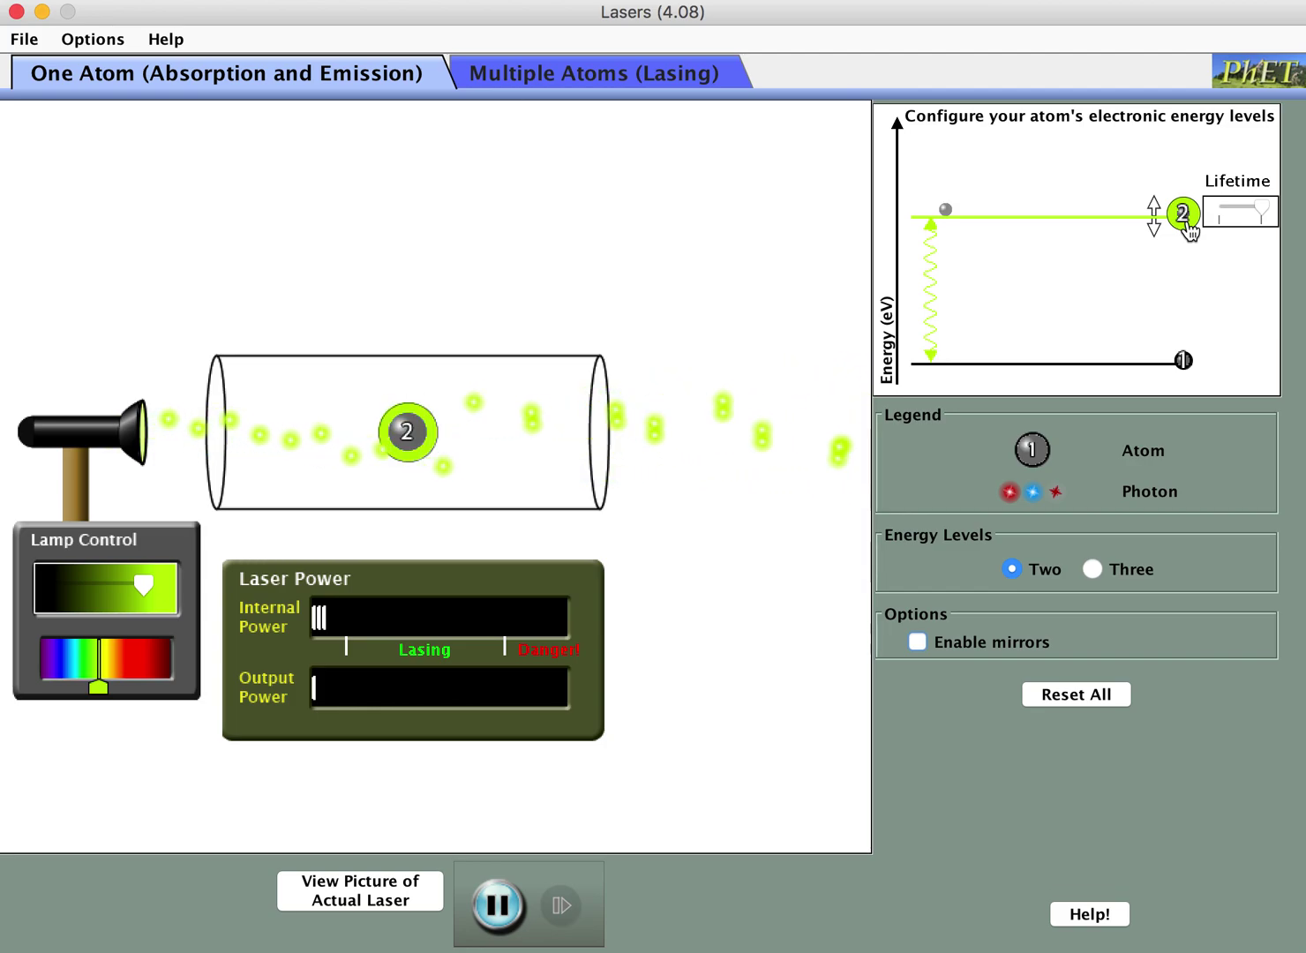
Switch the atom to three energy levels and tune the side lamp to red to match level 2
click(1093, 571)
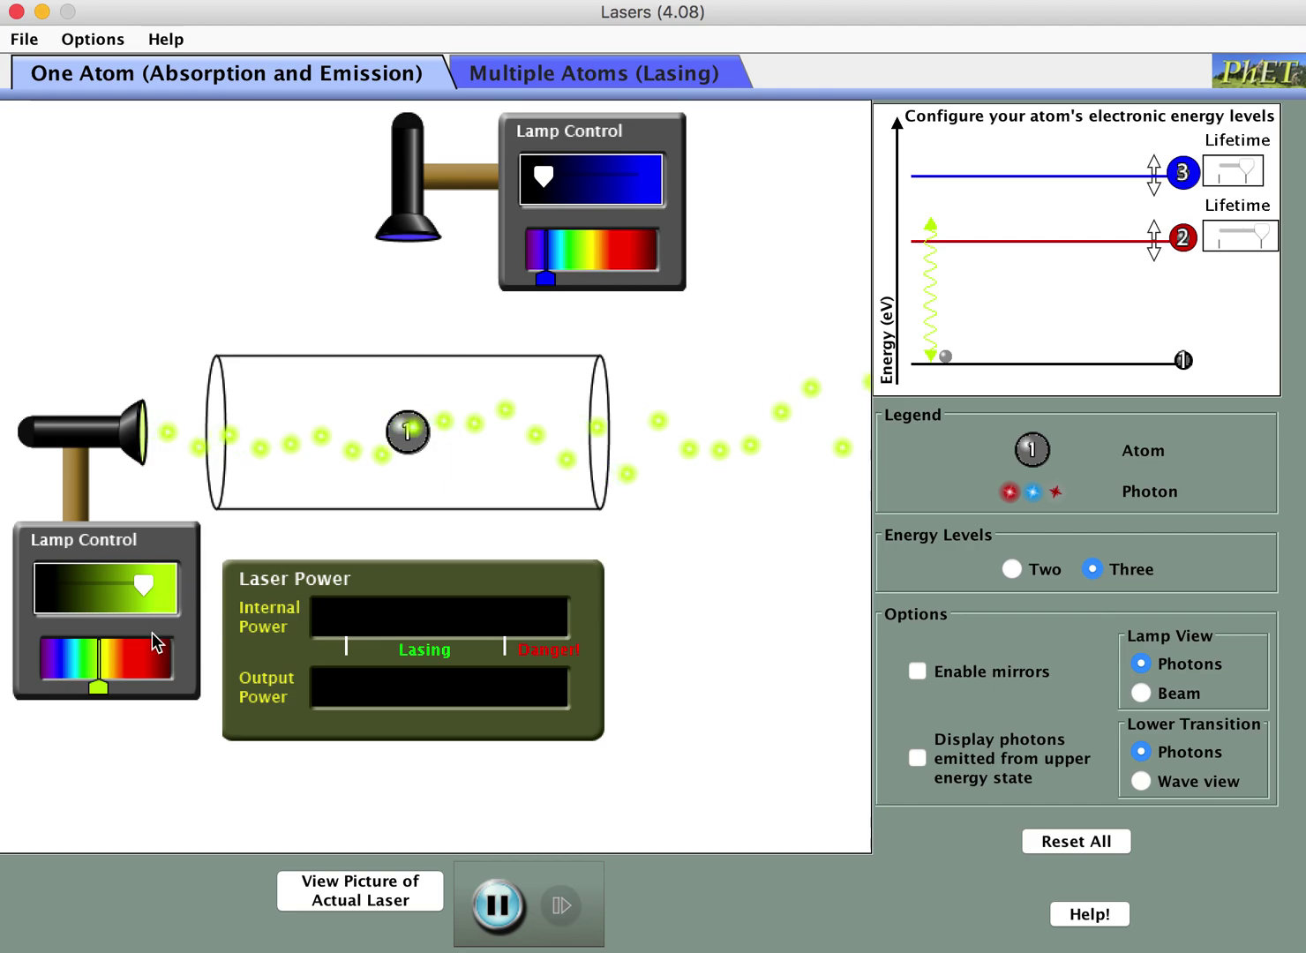
drag(103, 703, 134, 698)
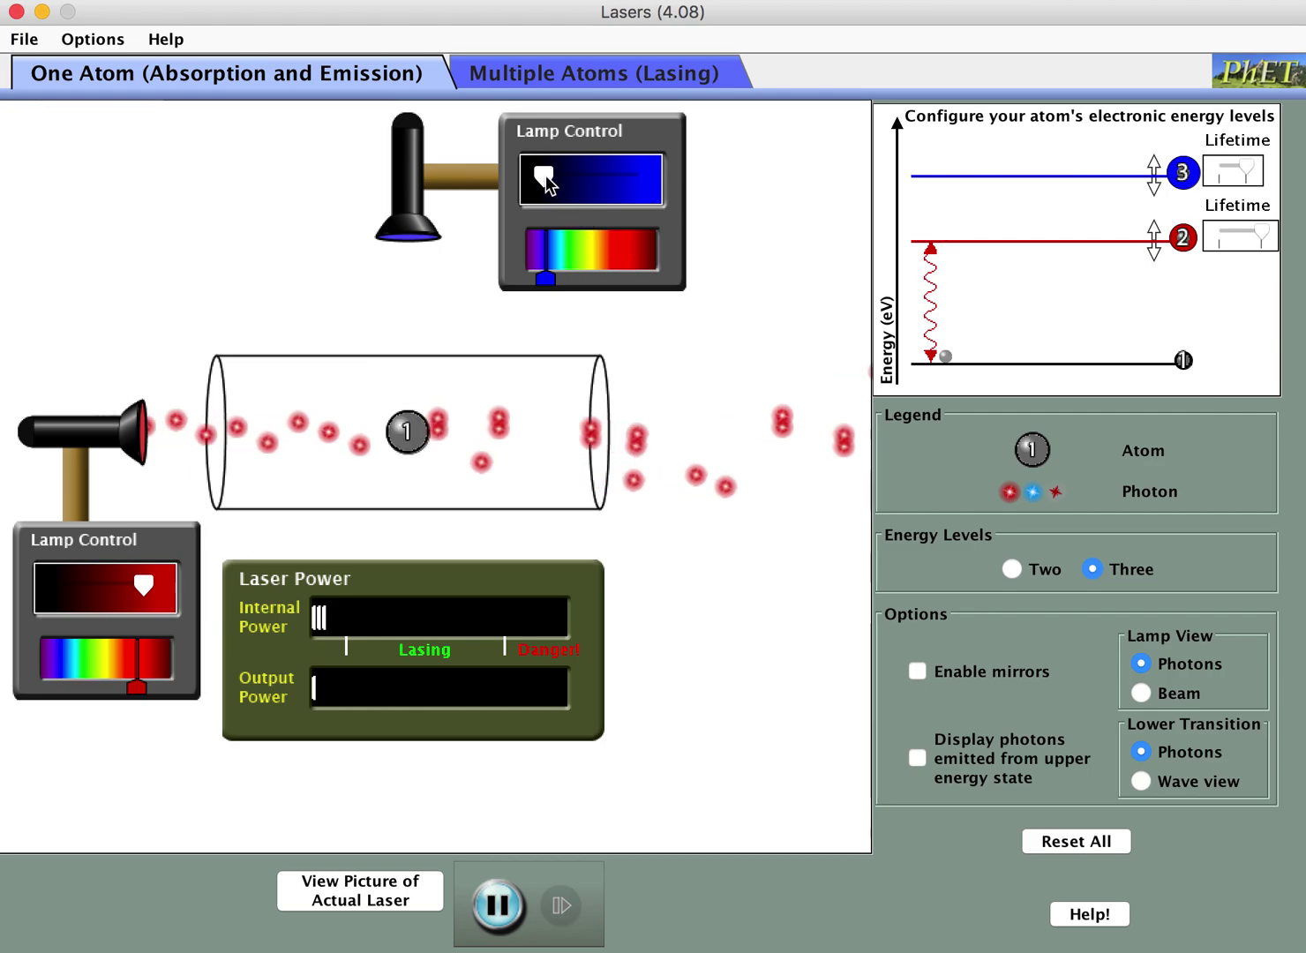
Set the blue upper lamp and the red side lamp to moderate intensity, and enable the mirrors
drag(548, 172, 574, 173)
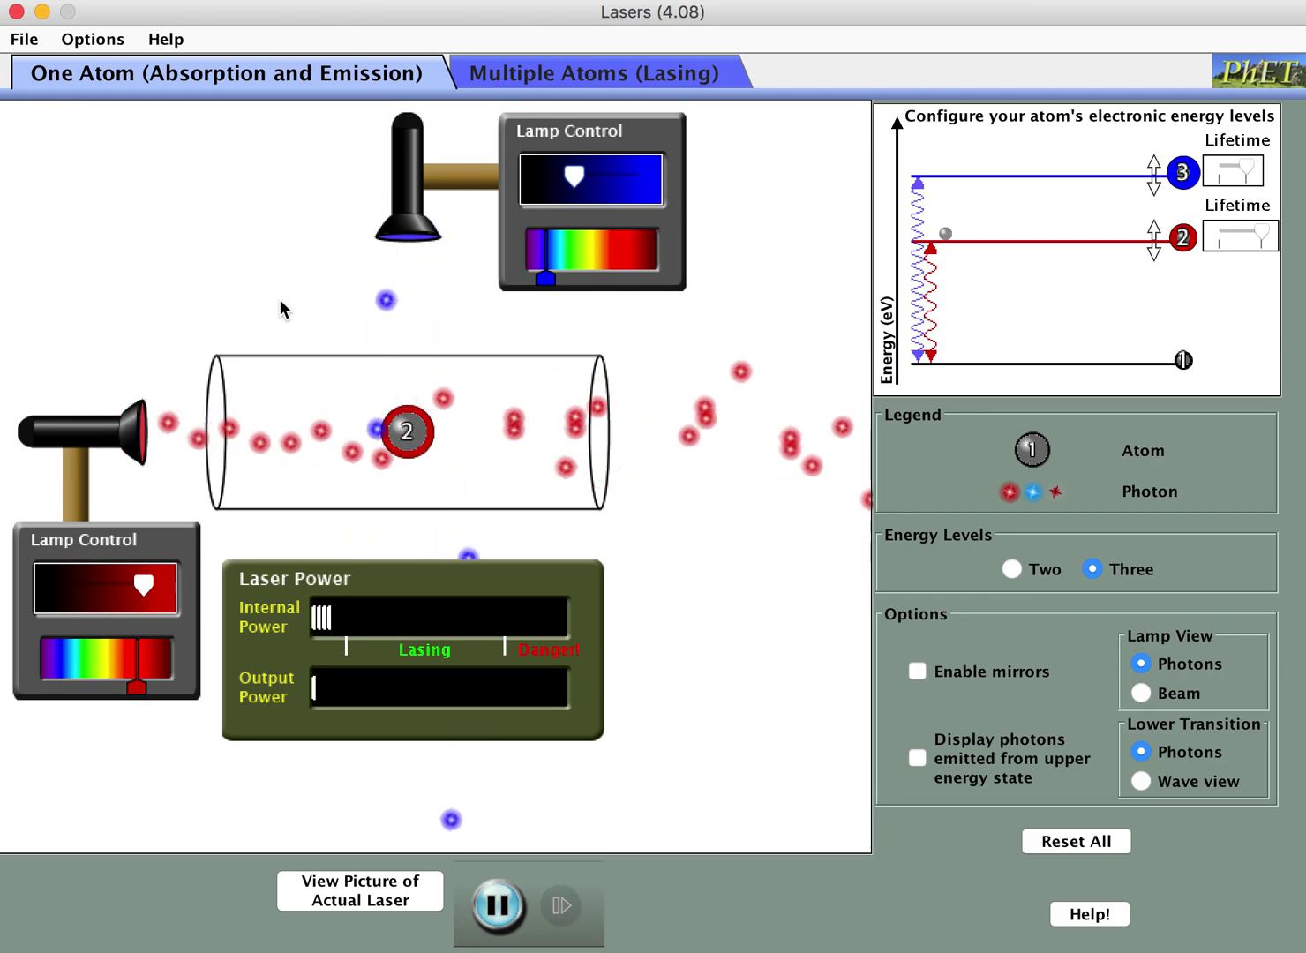
drag(144, 586, 94, 589)
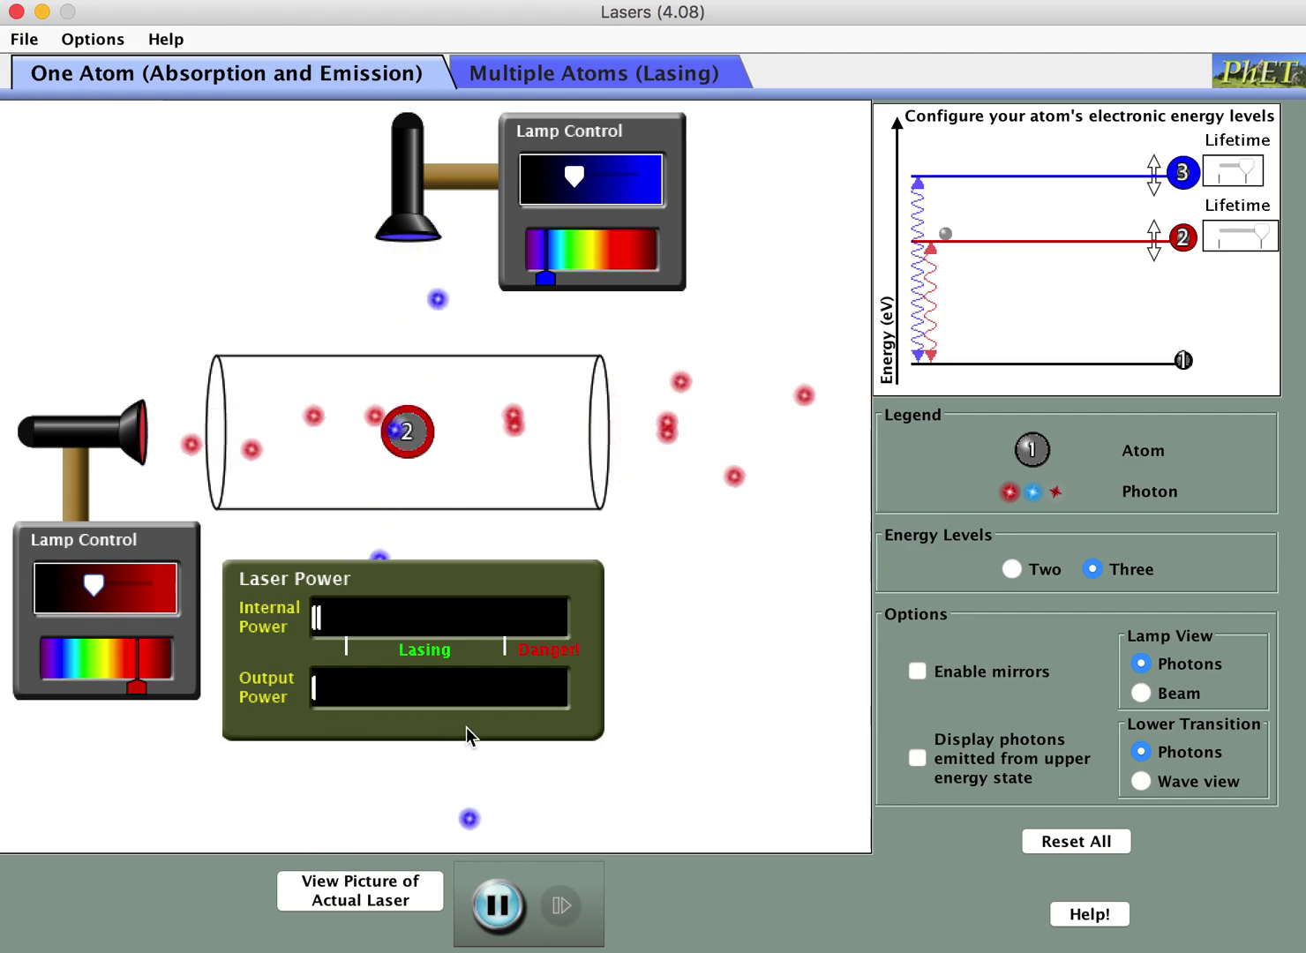
click(917, 673)
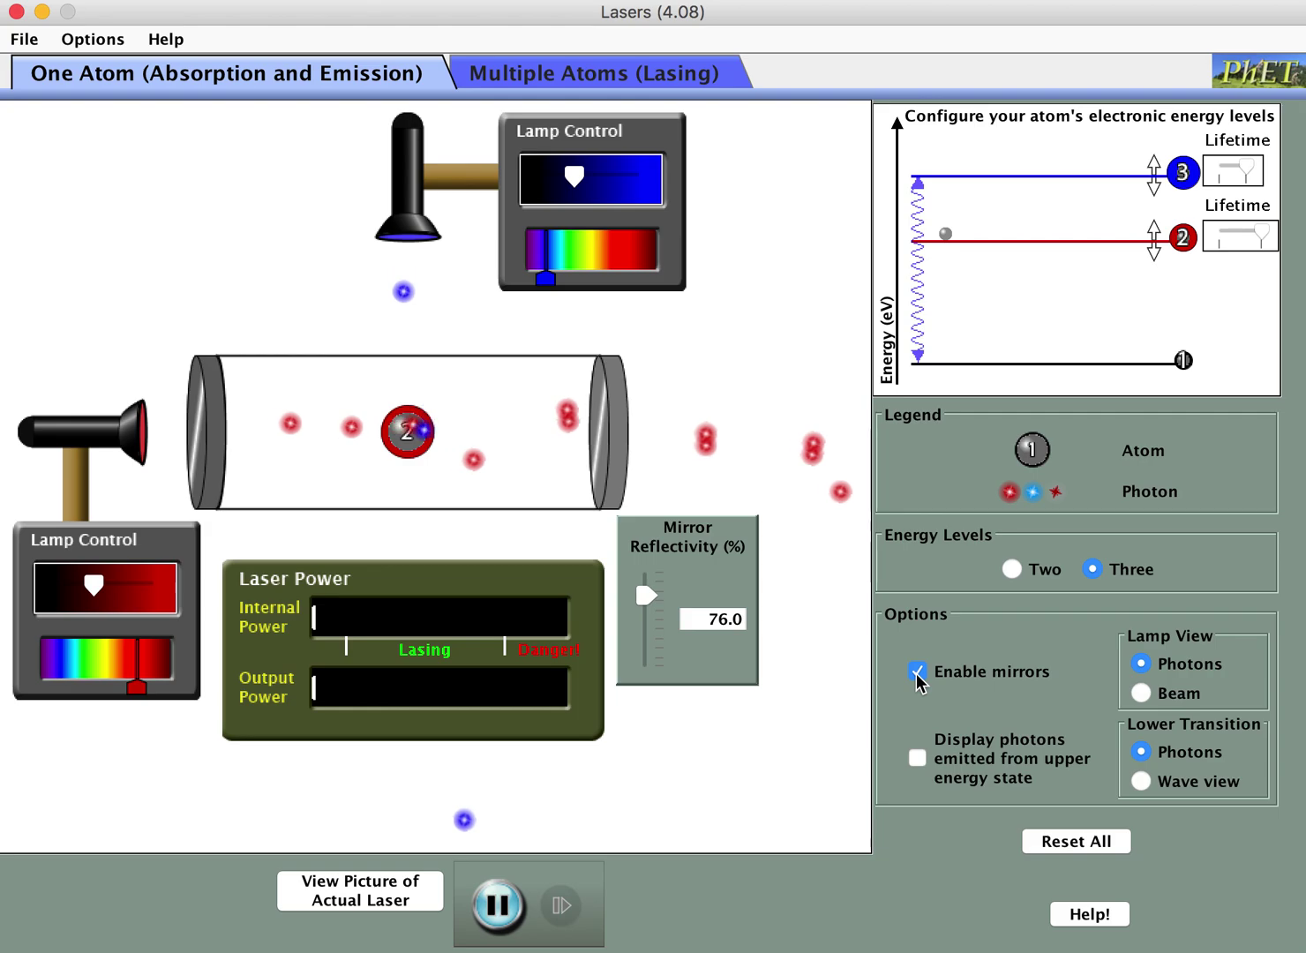
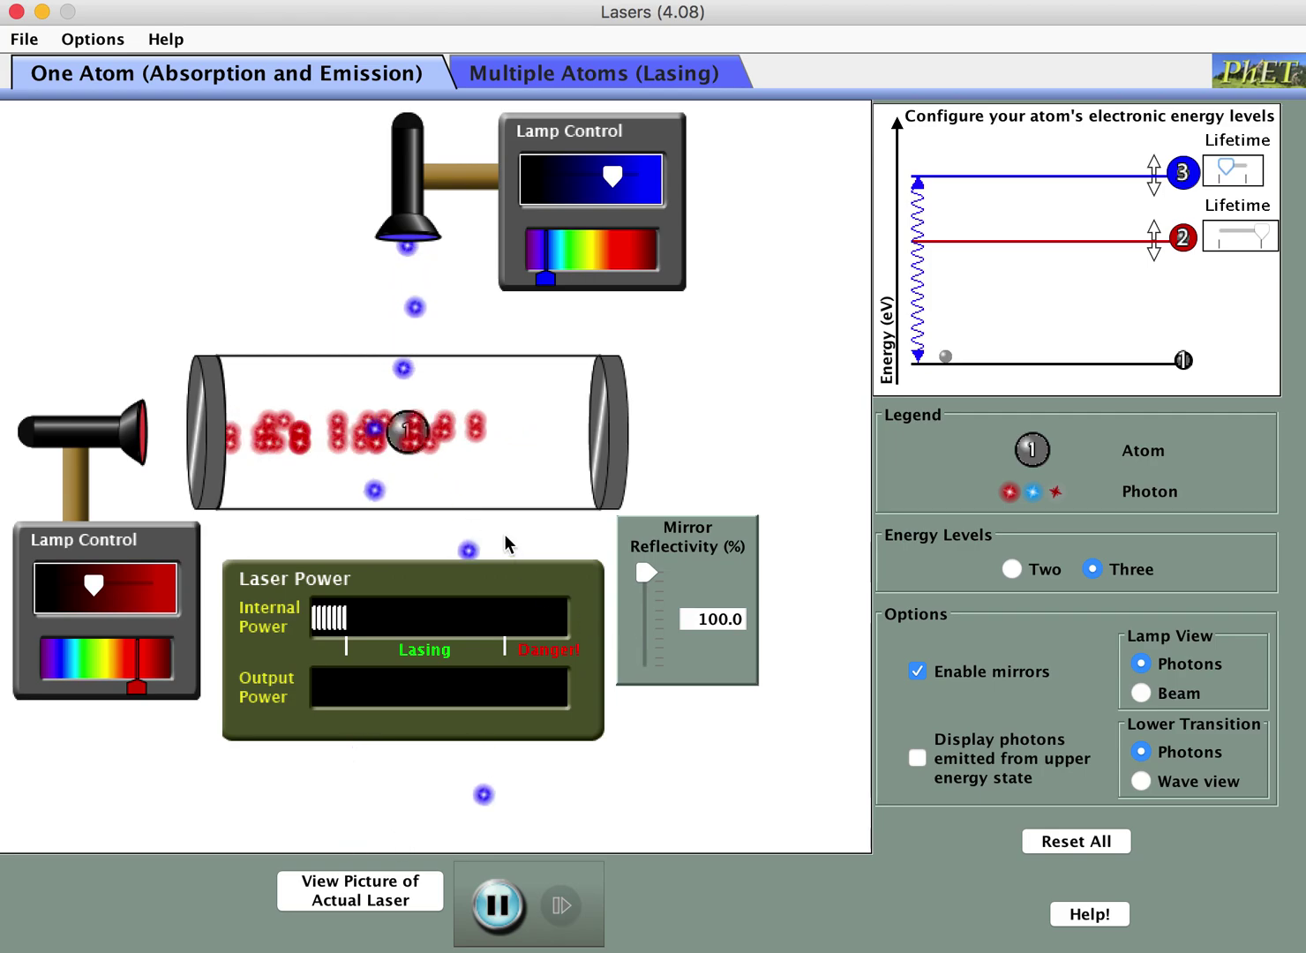
Reset the panel to its initial conditions and switch the atom to three energy levels
click(1079, 841)
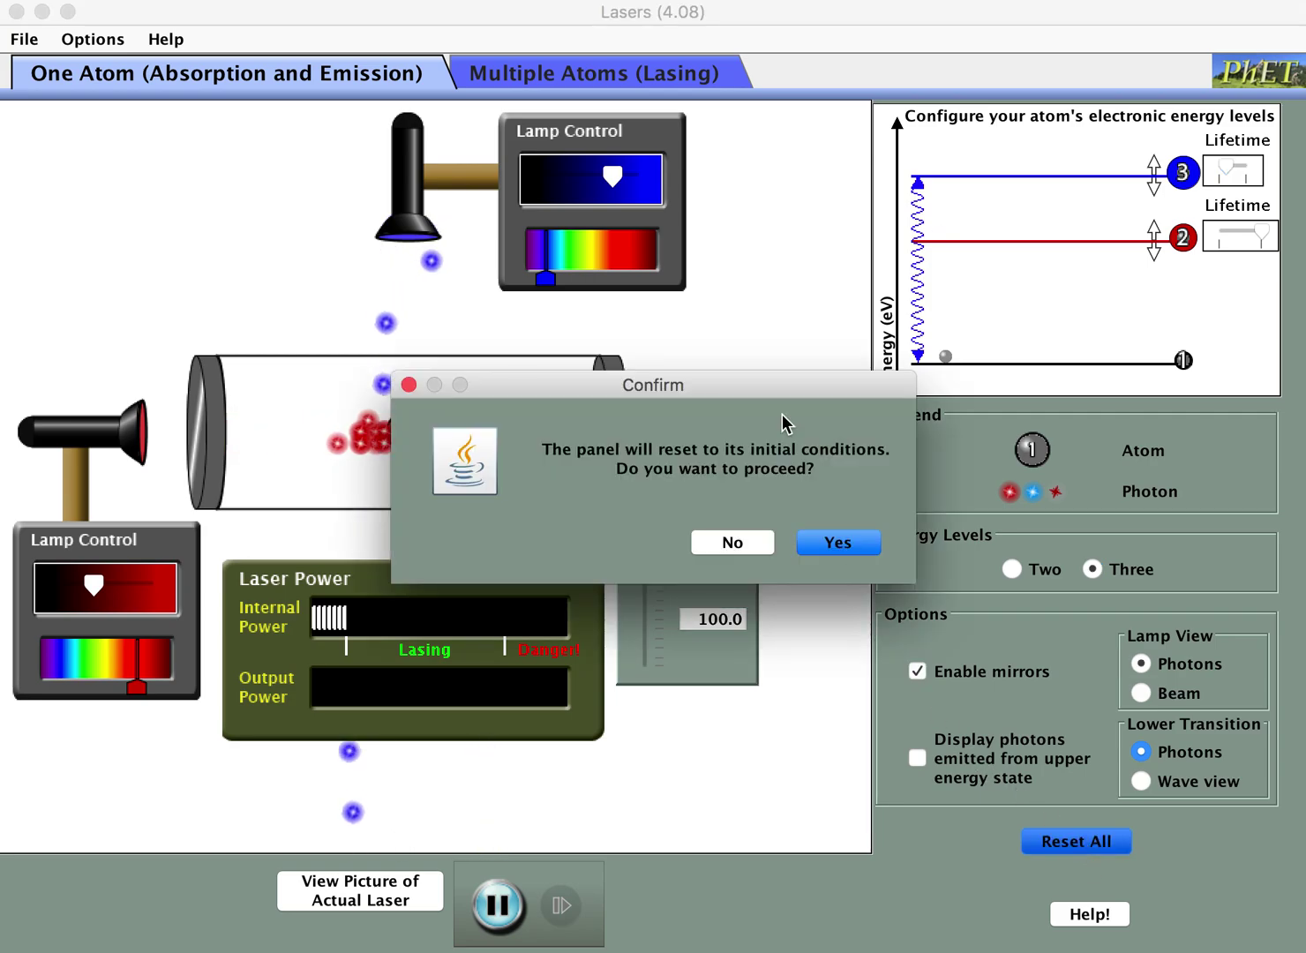
click(840, 547)
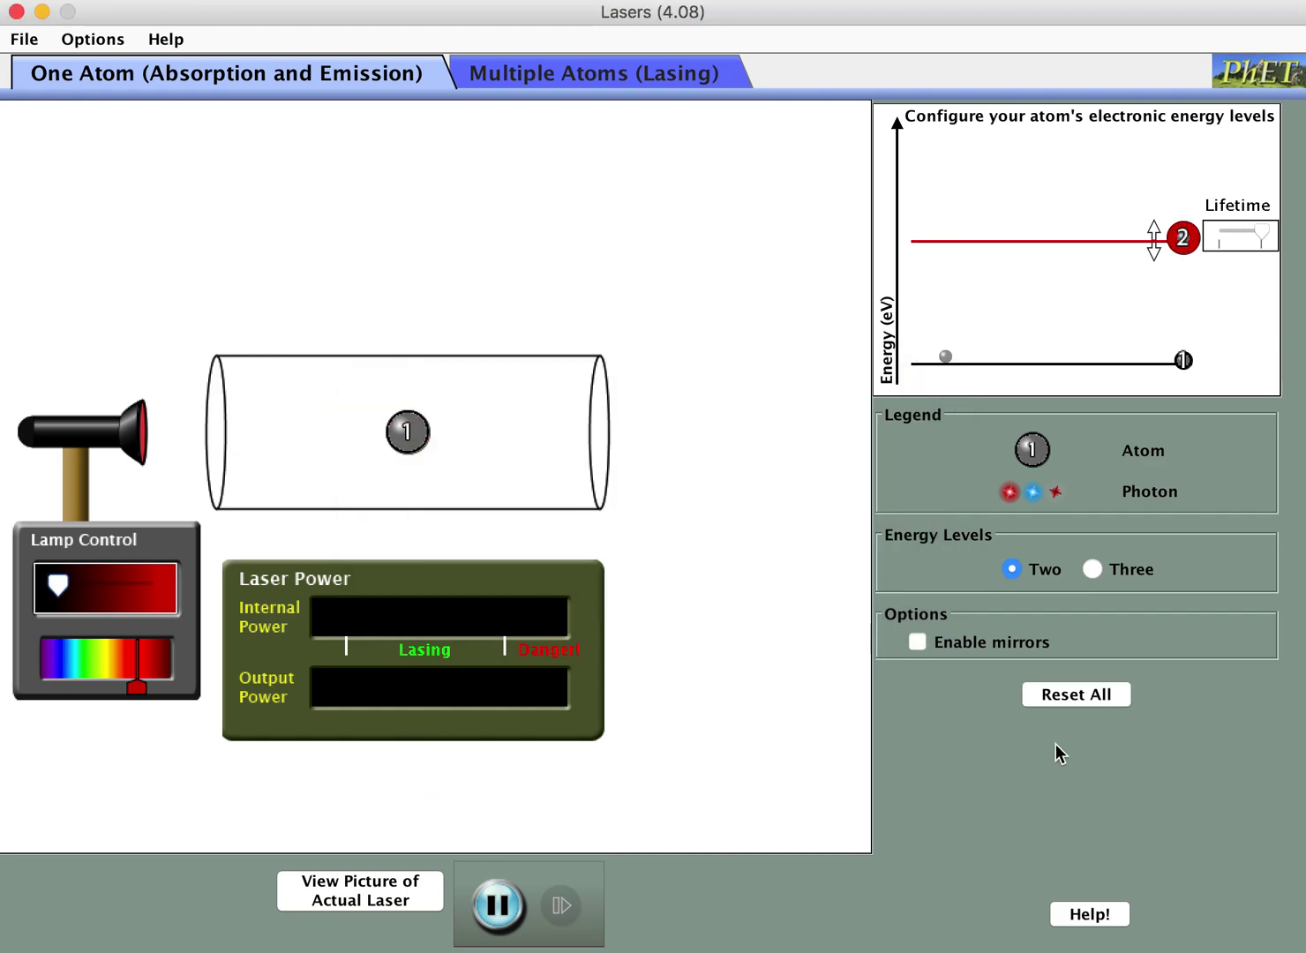
click(1092, 569)
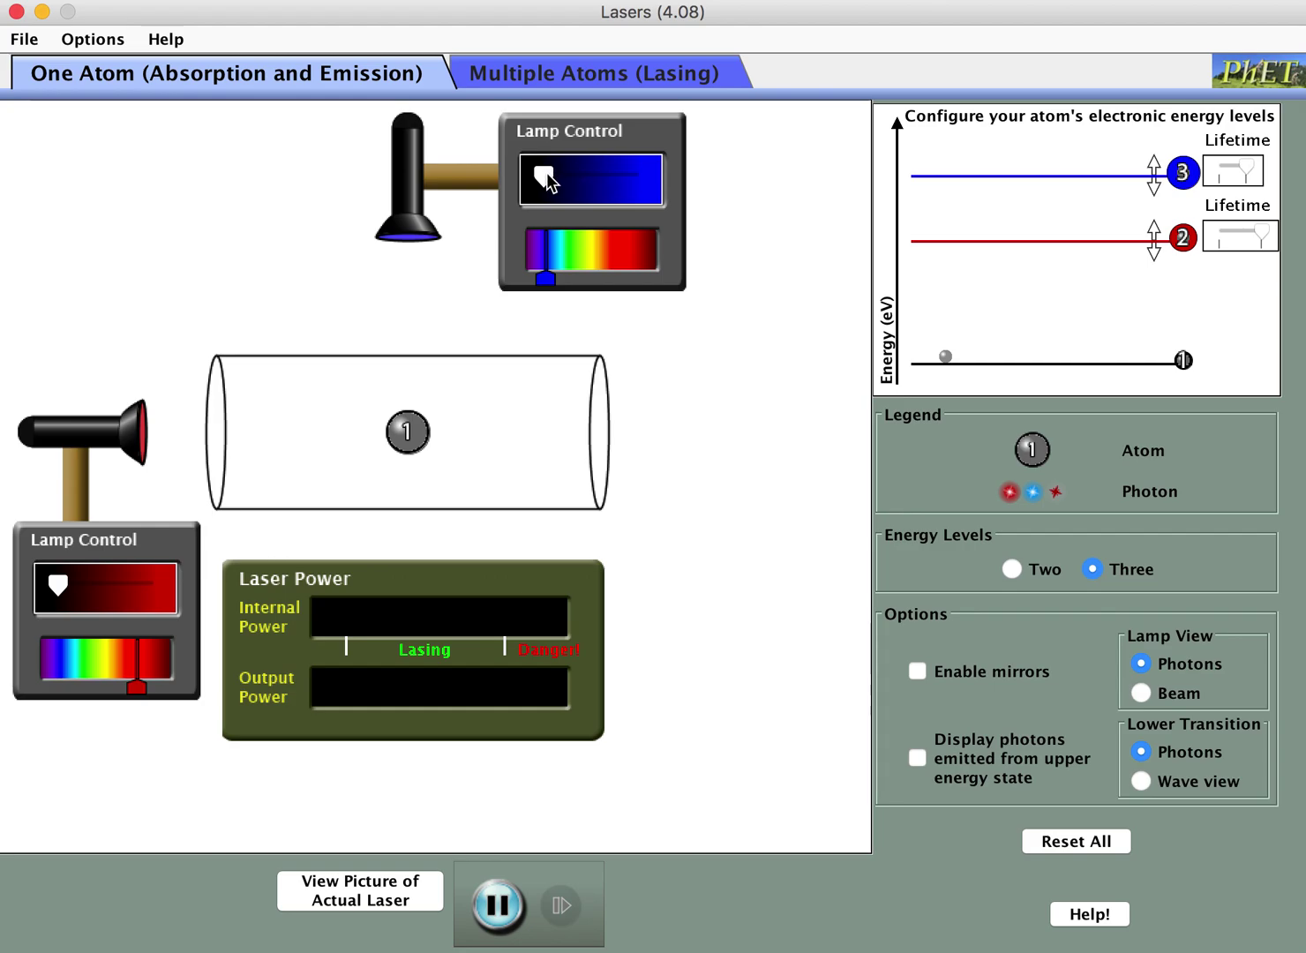
Swap the lamp colours by tuning the upper lamp to red and the side lamp to blue
drag(551, 285, 625, 291)
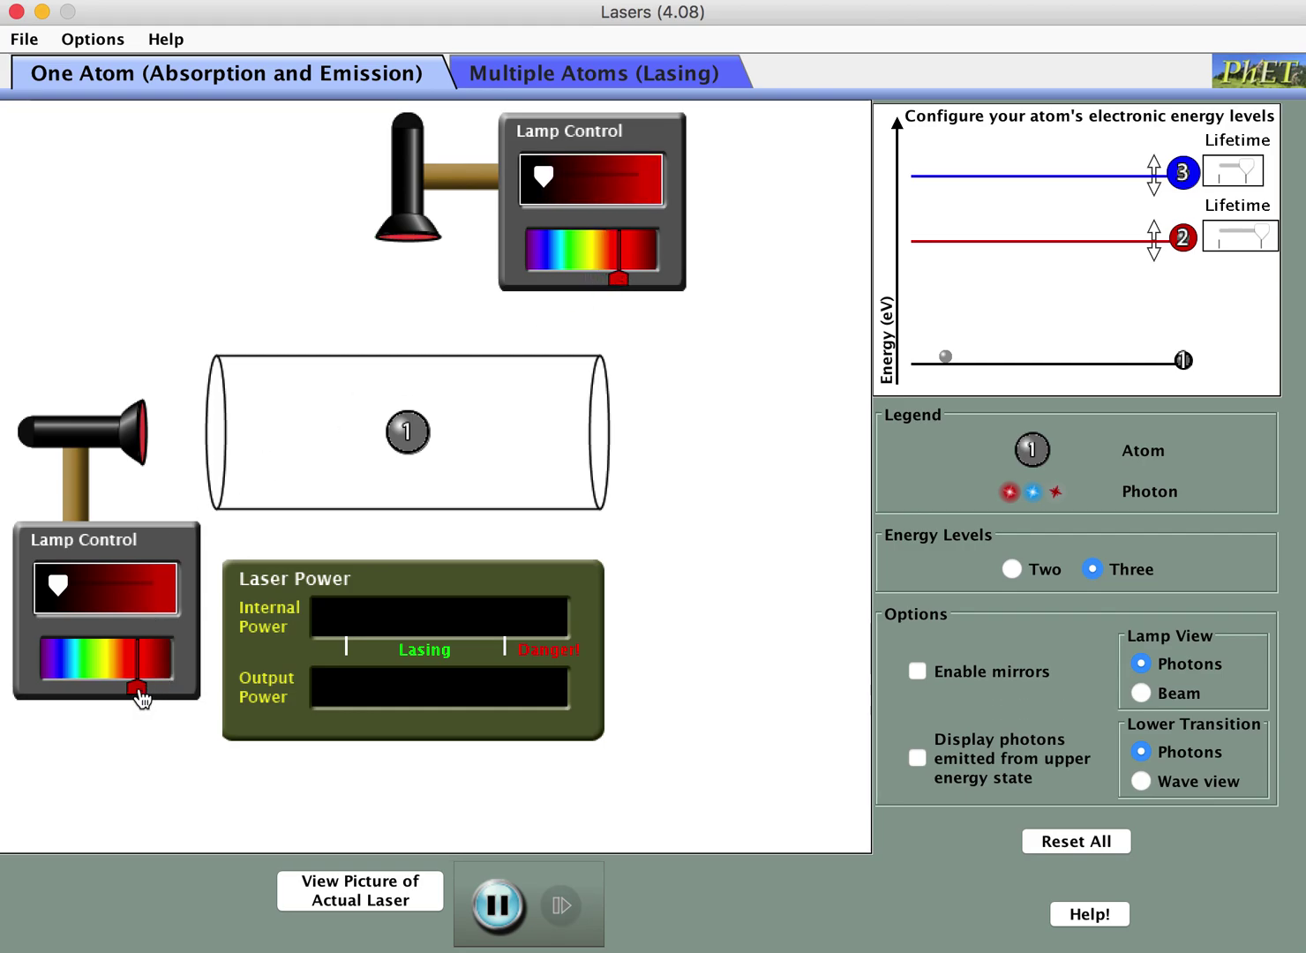
drag(142, 700, 69, 690)
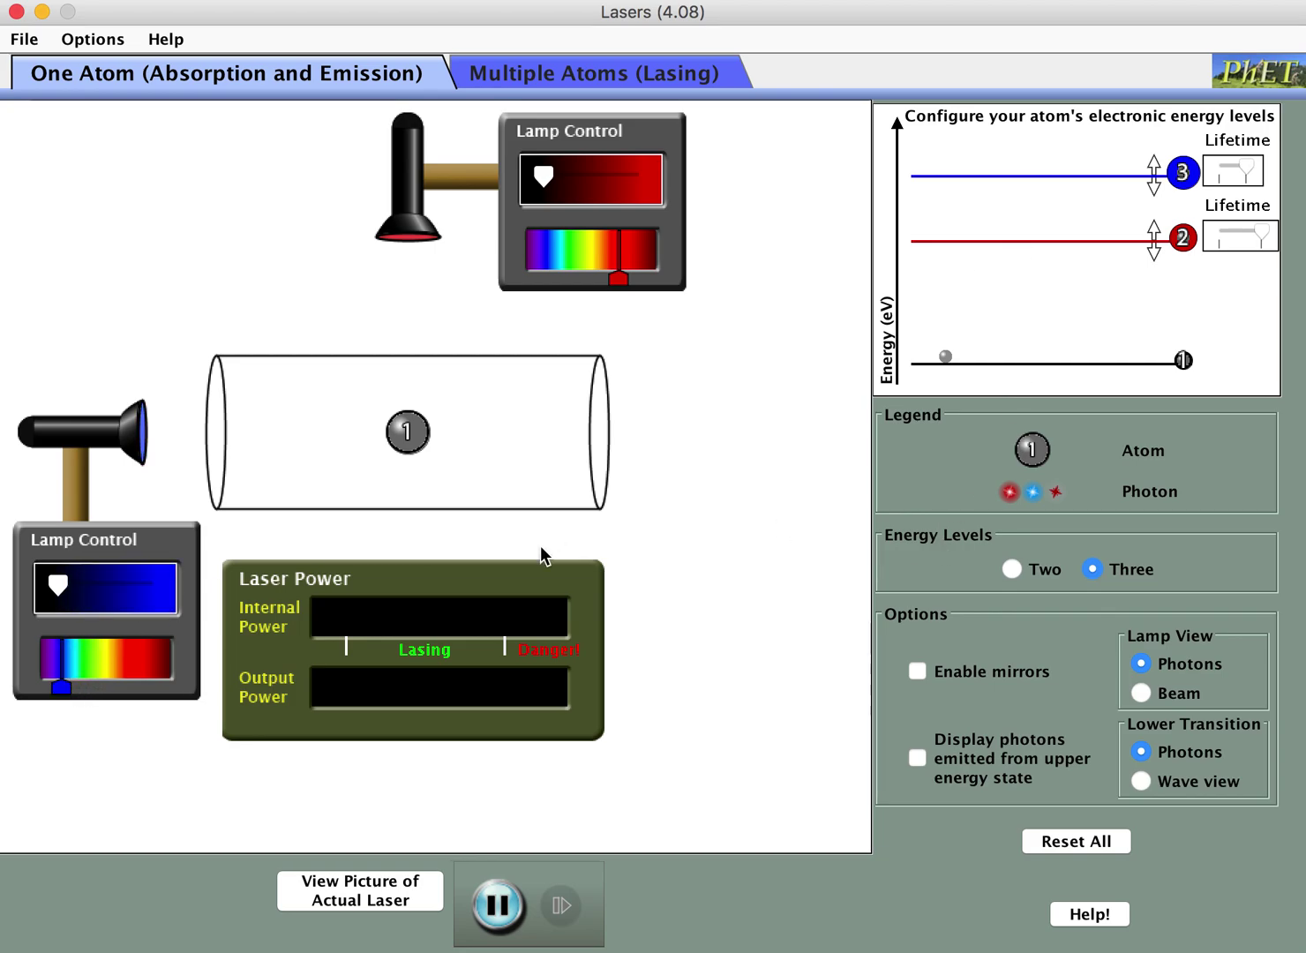
Turn on both lamps at low to moderate intensity and fine-tune the upper lamp's red wavelength to match level 2
click(86, 597)
drag(545, 176, 585, 171)
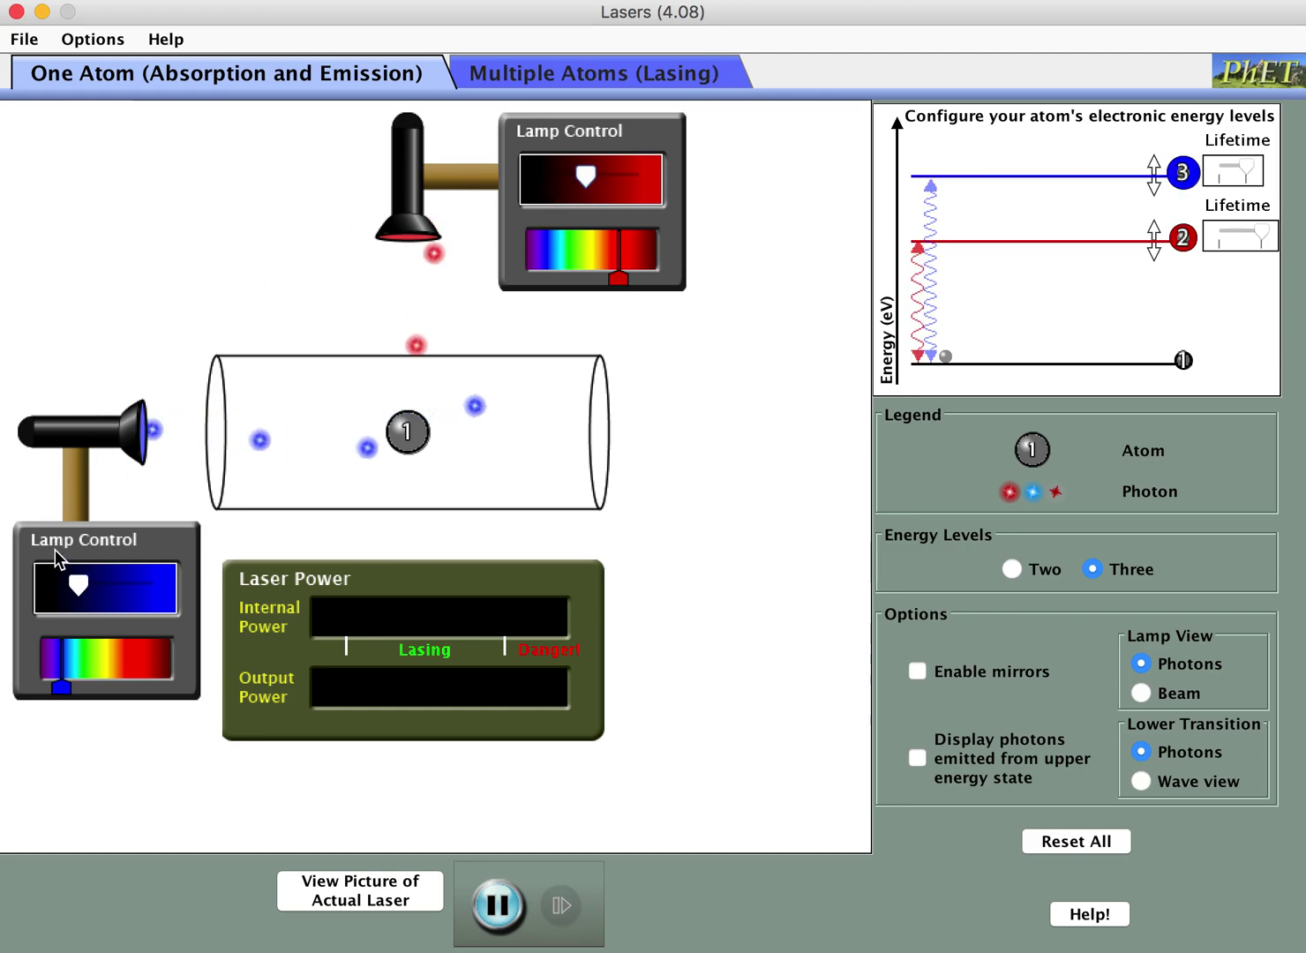
drag(87, 592, 96, 593)
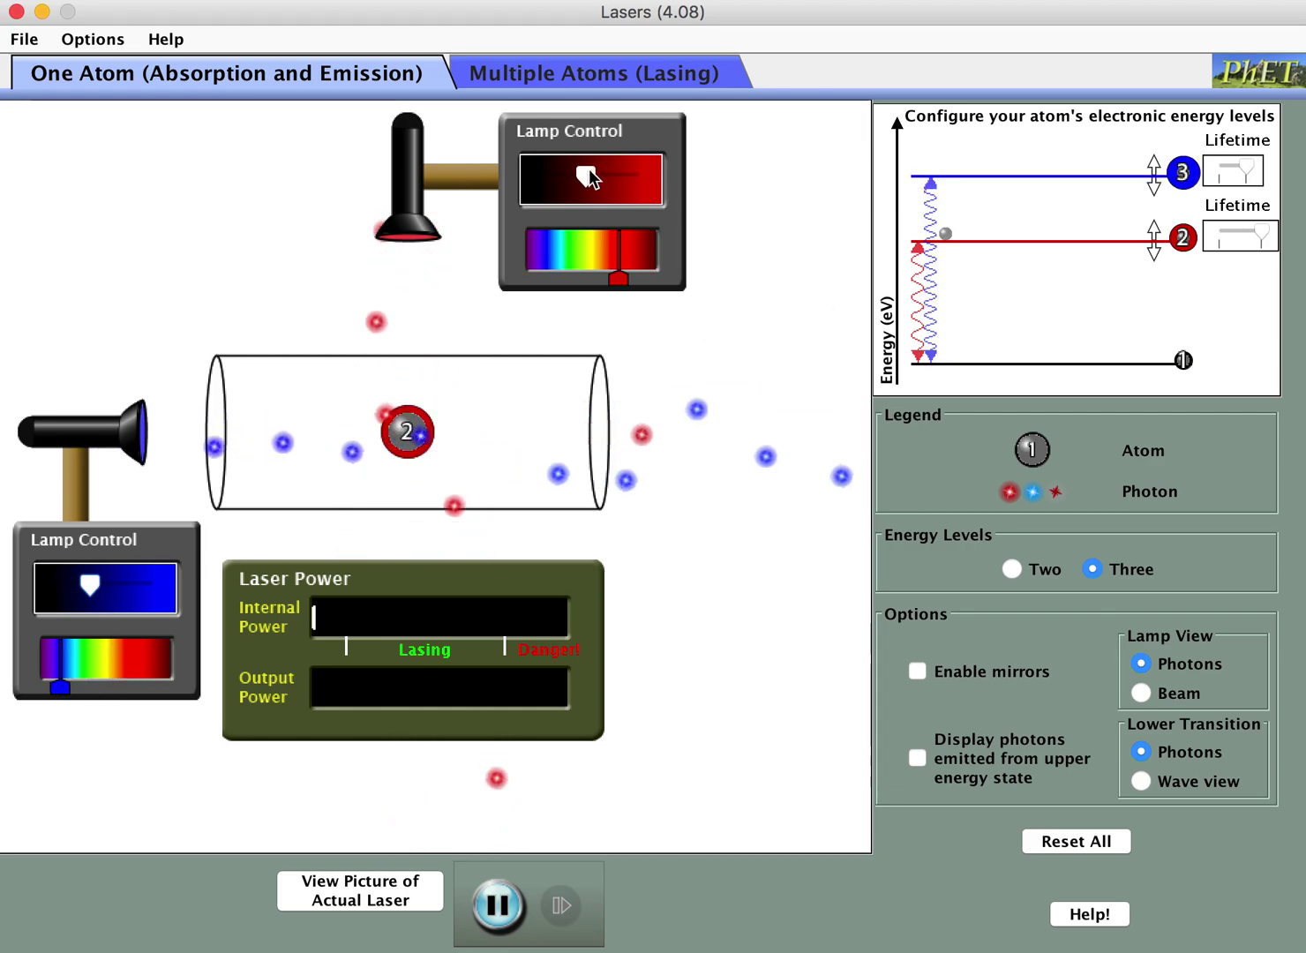
drag(585, 176, 588, 176)
drag(622, 284, 626, 283)
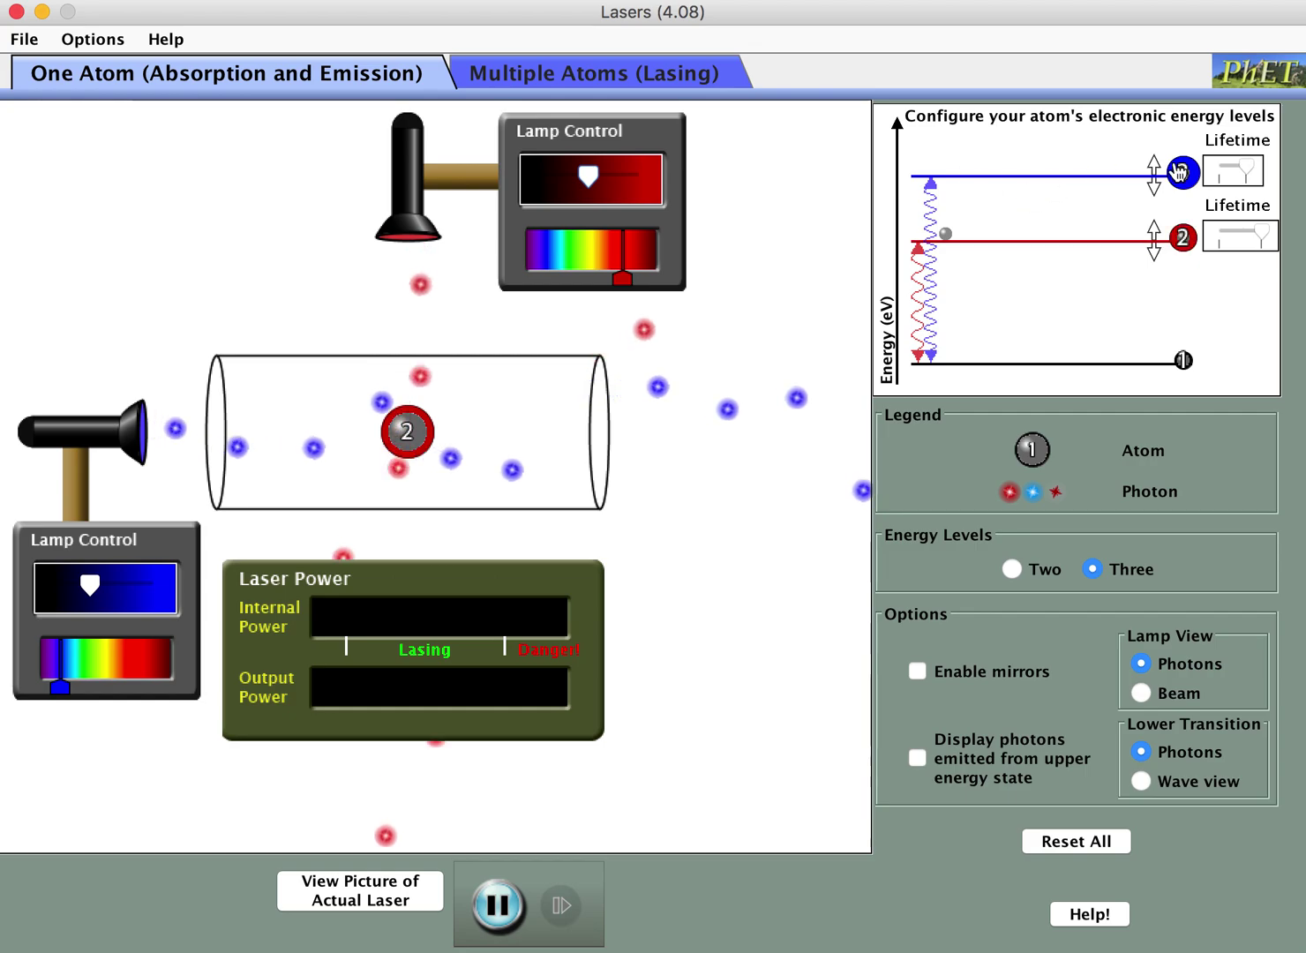
Shorten the lifetime of energy level 3 and, with the mirrors enabled, retune the upper lamp to blue
drag(1246, 170, 1228, 172)
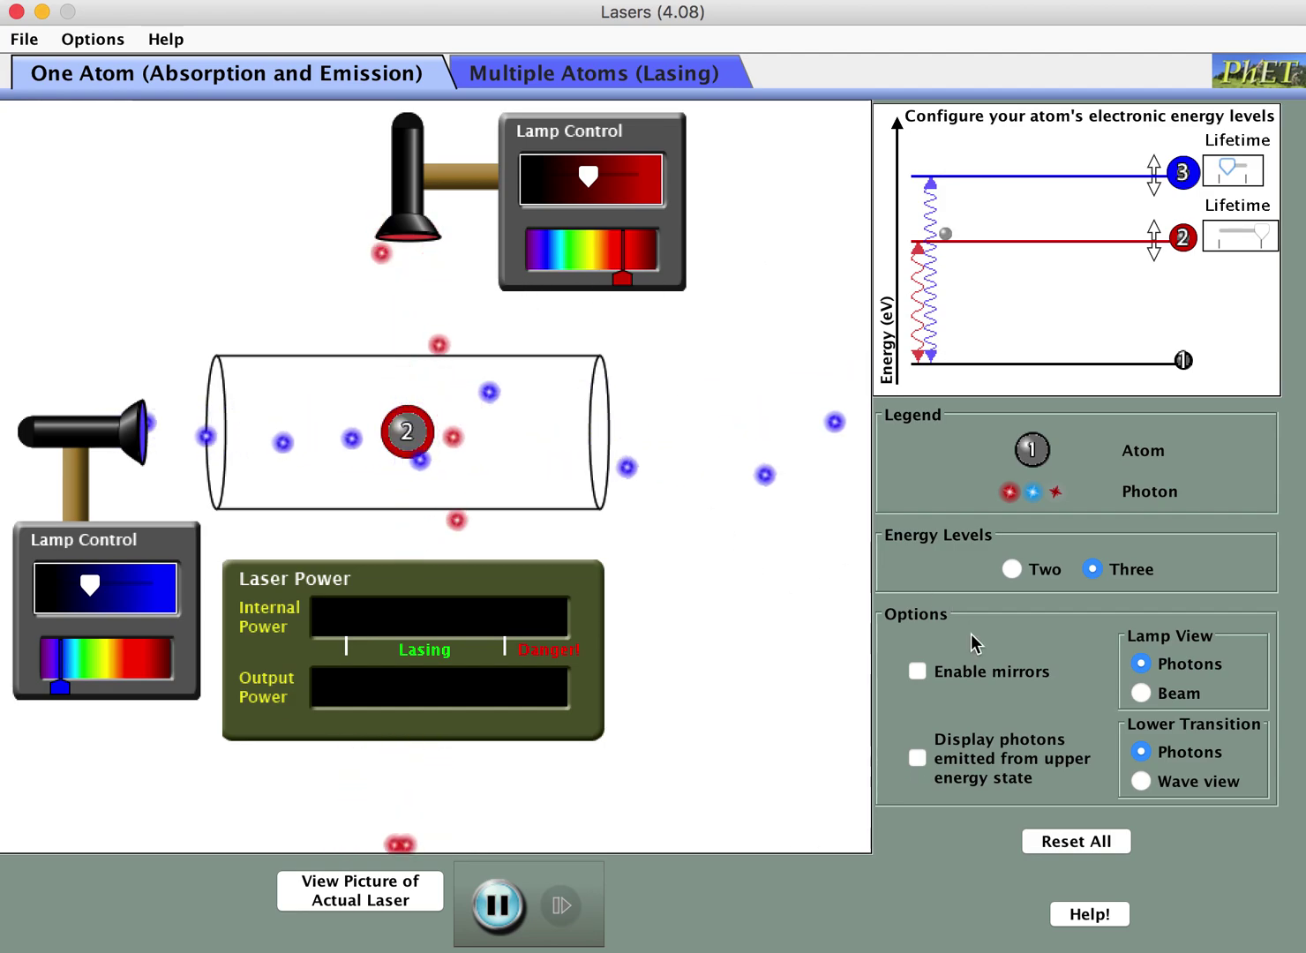
click(918, 673)
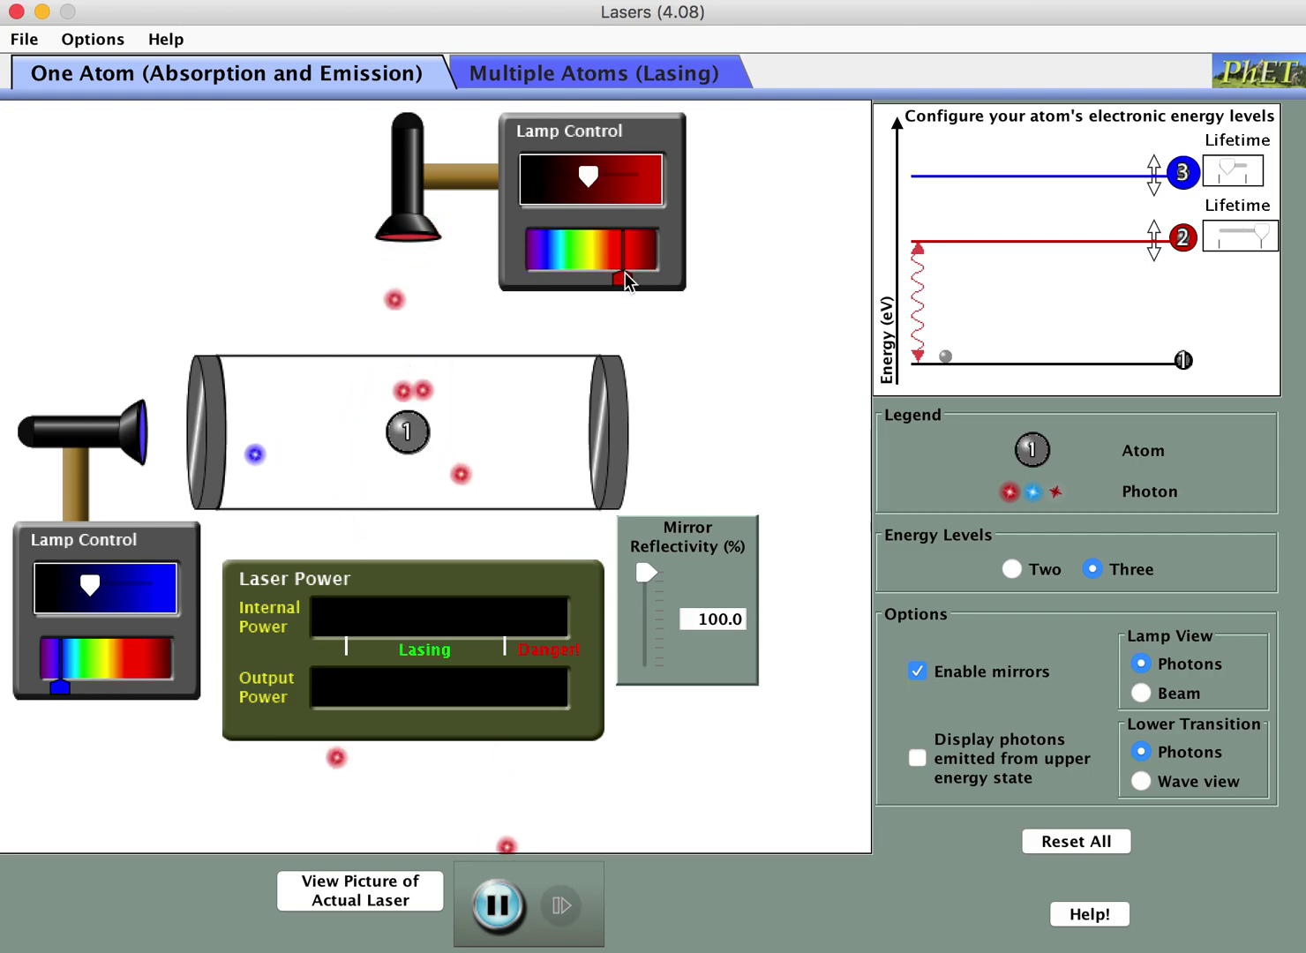
drag(621, 283, 548, 284)
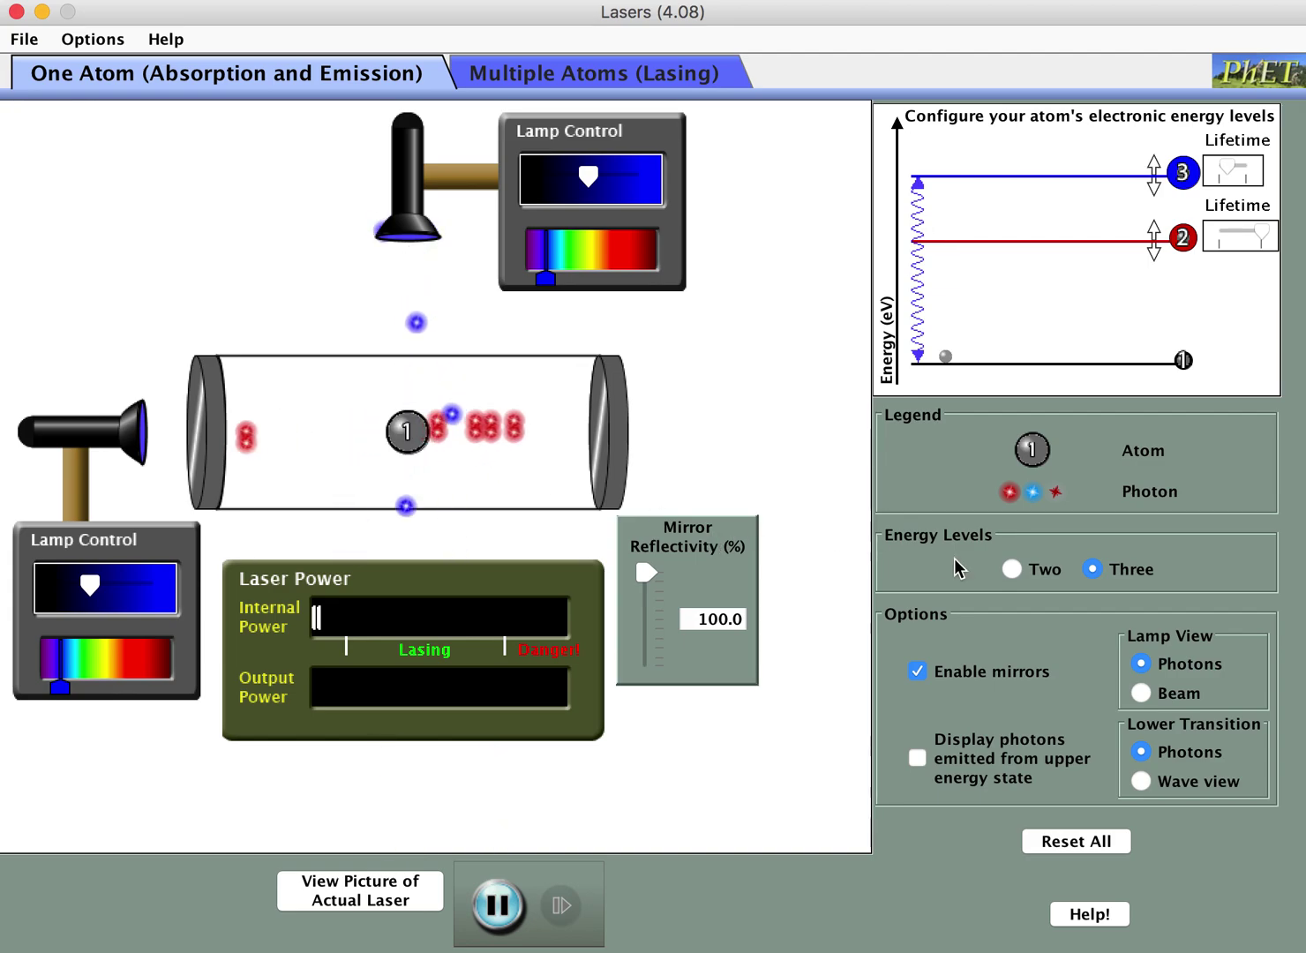
Reset the panel to its initial conditions and turn on the red lamp at medium intensity
click(1105, 843)
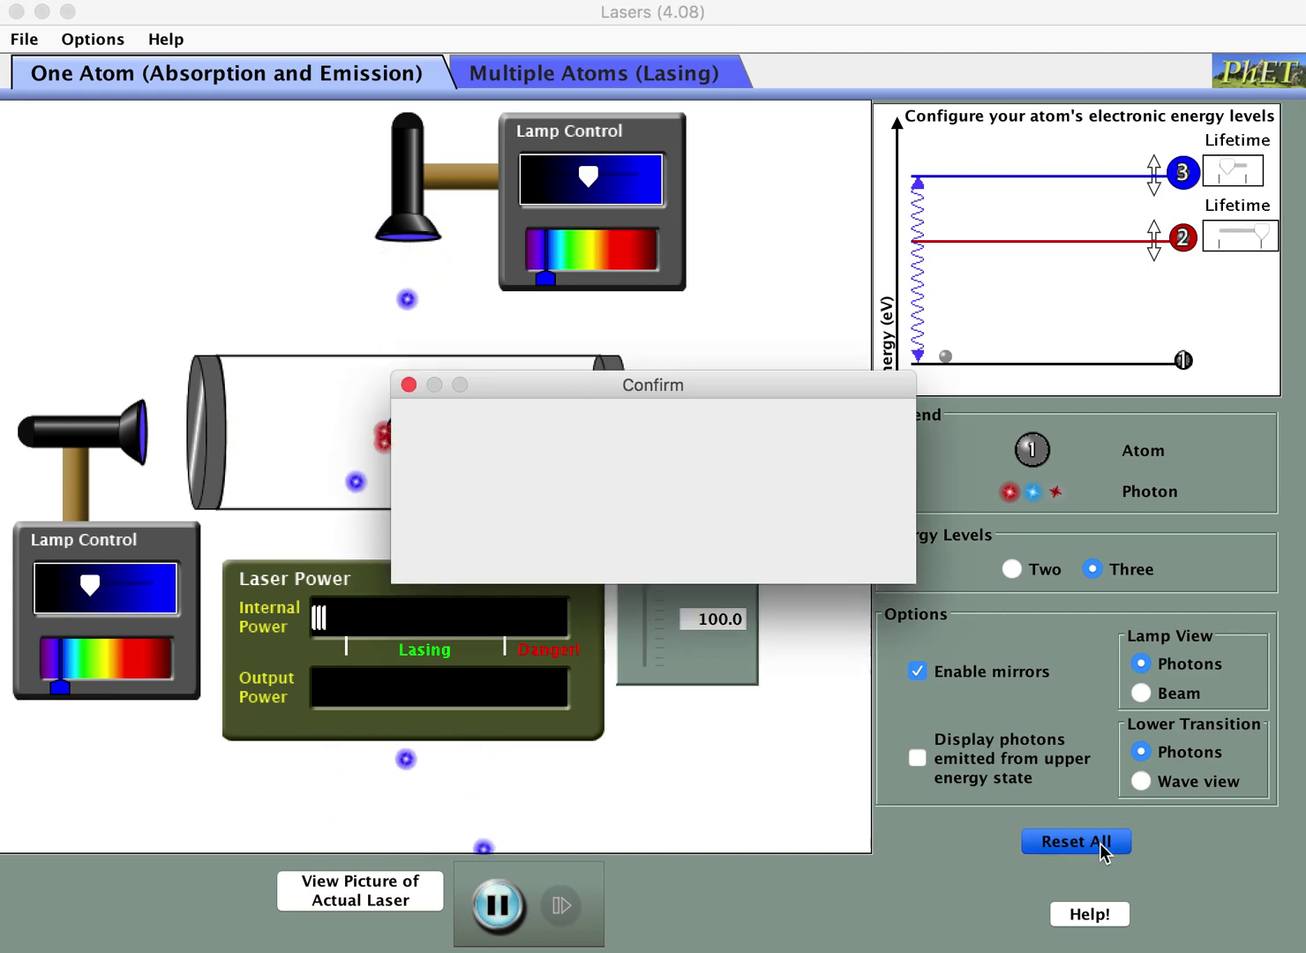
click(827, 544)
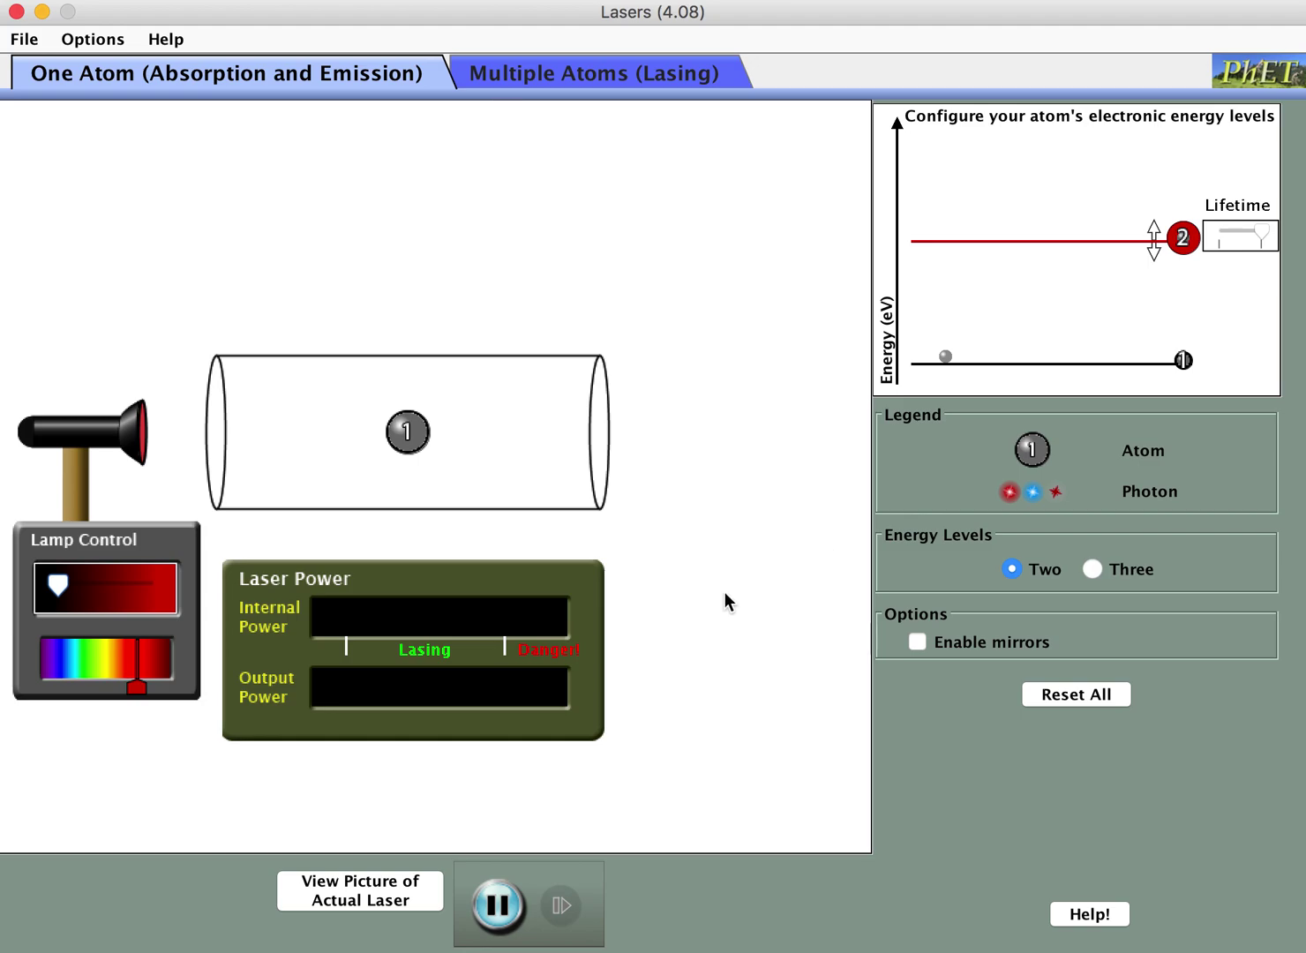
drag(101, 586, 109, 586)
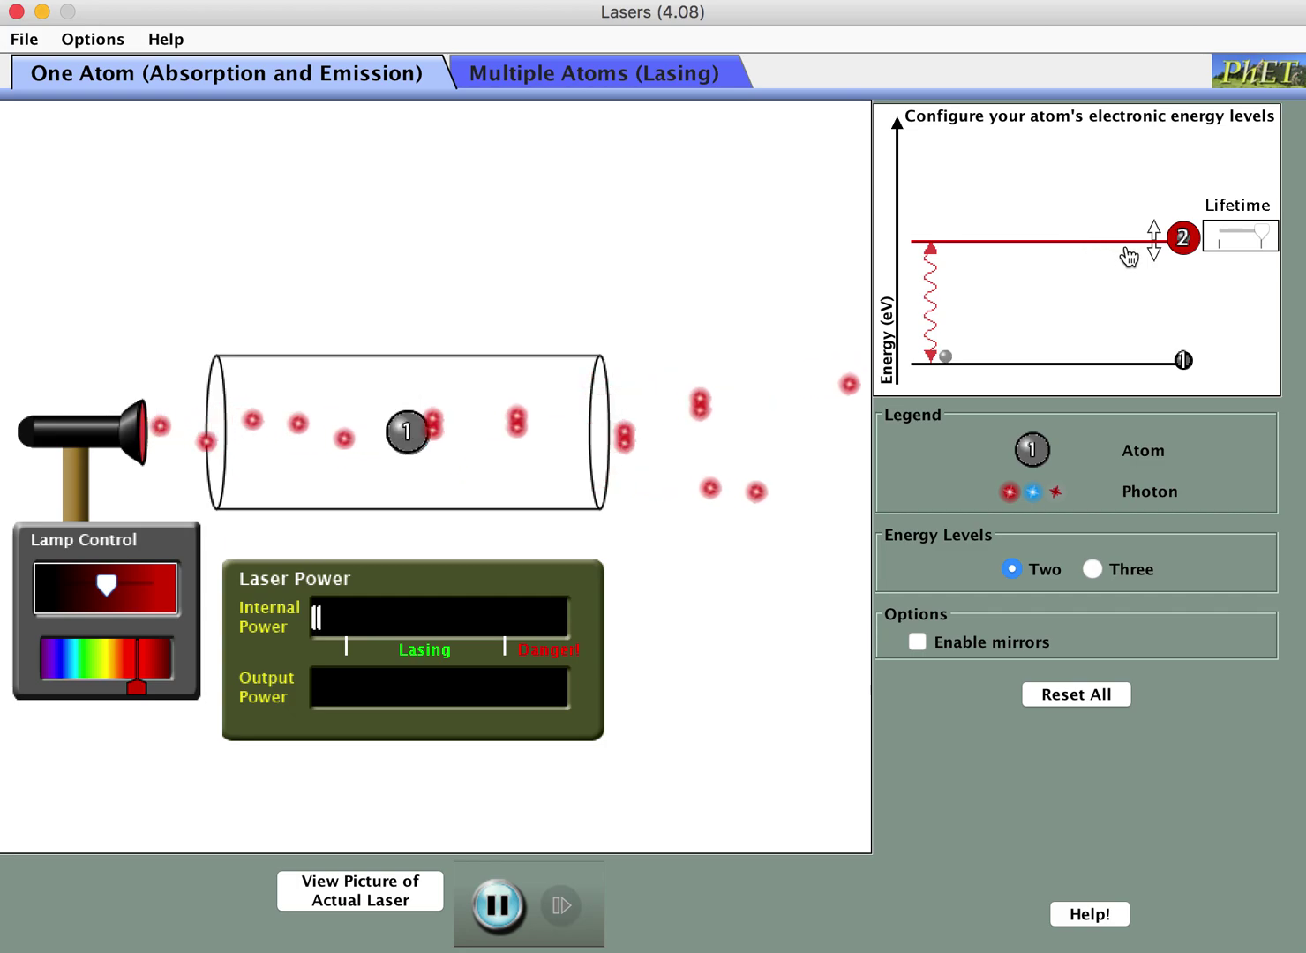
Shorten the single atom's energy level 2 lifetime to near its minimum
drag(1259, 232, 1225, 229)
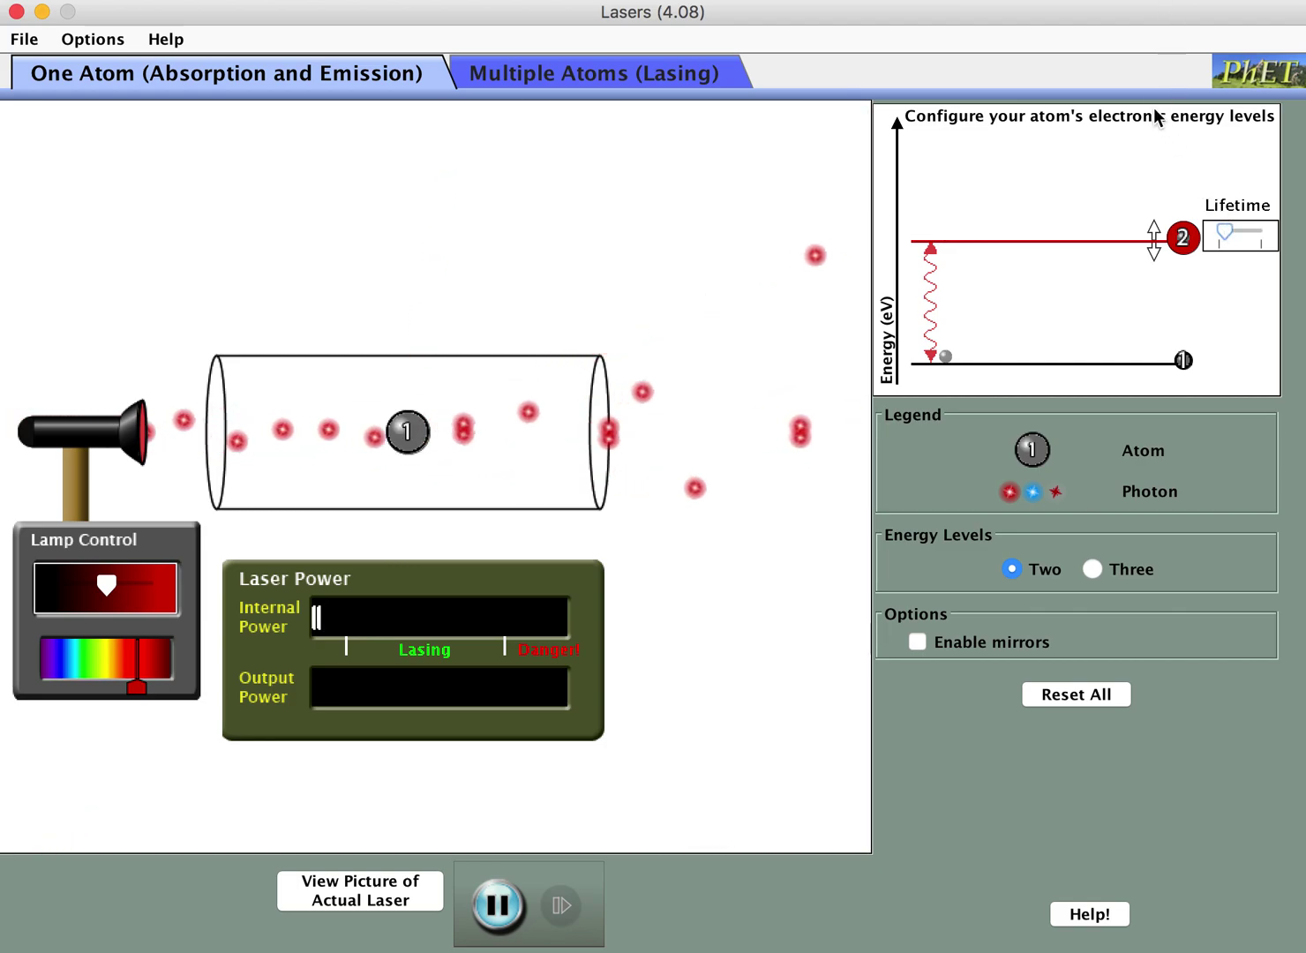
In the multiple-atoms lasing simulation, shorten the lifetime of energy level 3 to about mid-range and enable the mirrors
click(682, 81)
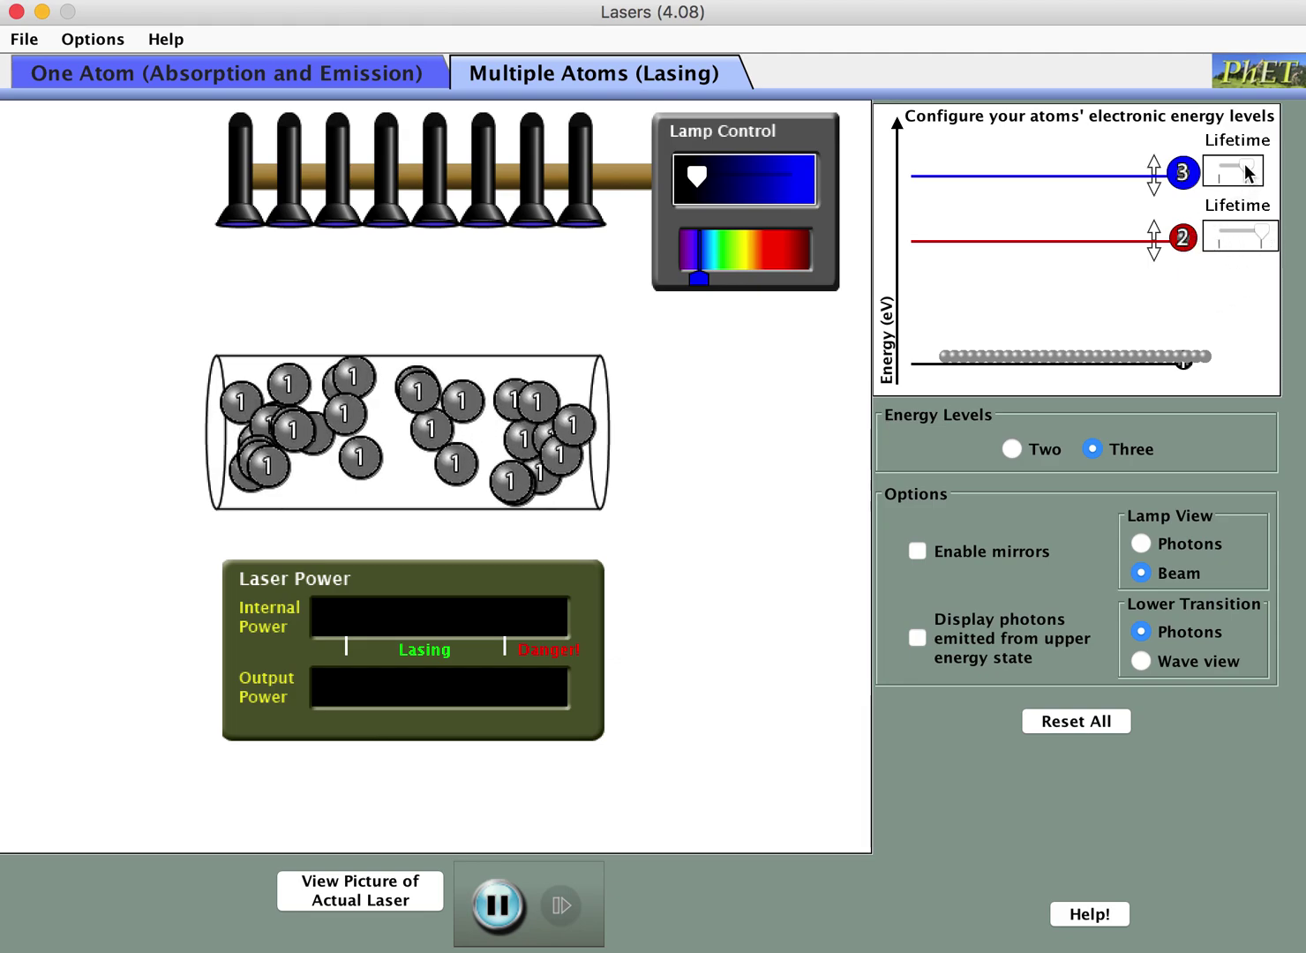
drag(1247, 171, 1231, 166)
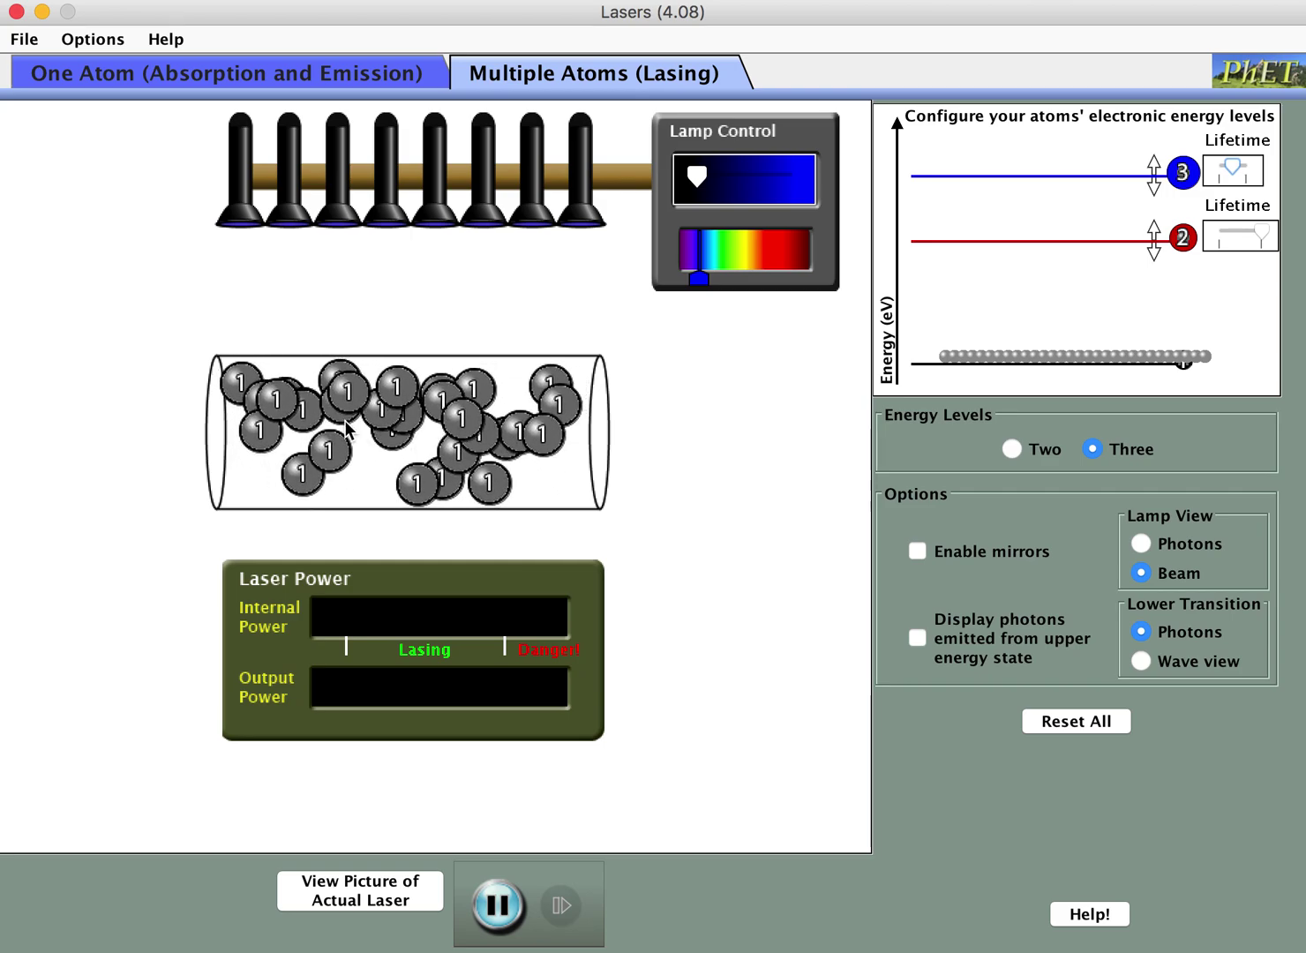
click(918, 551)
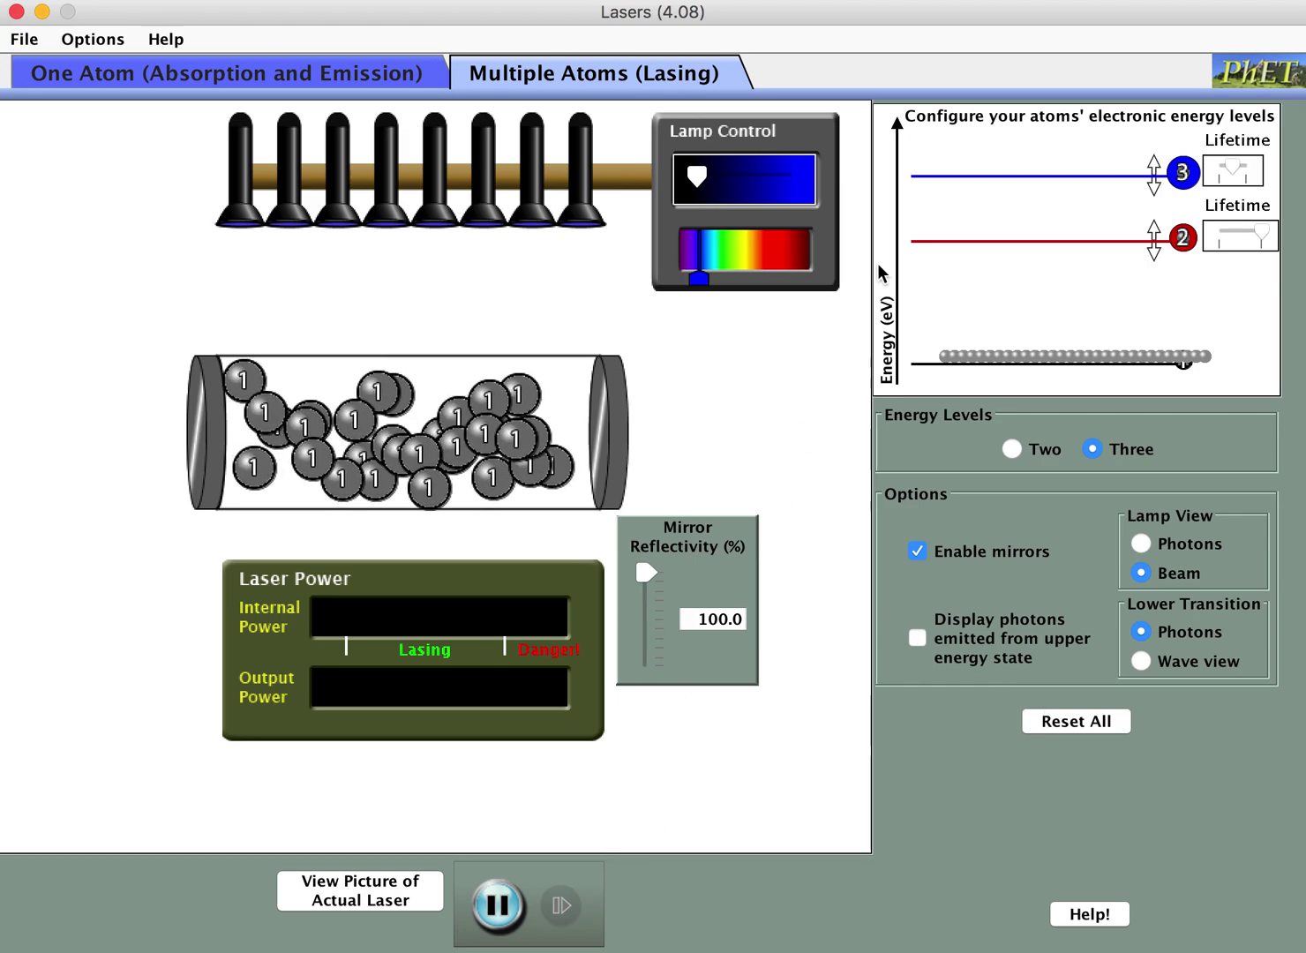
Turn on the blue lamps at medium intensity and briefly display their light as photons before returning to the beam view
drag(692, 180, 755, 182)
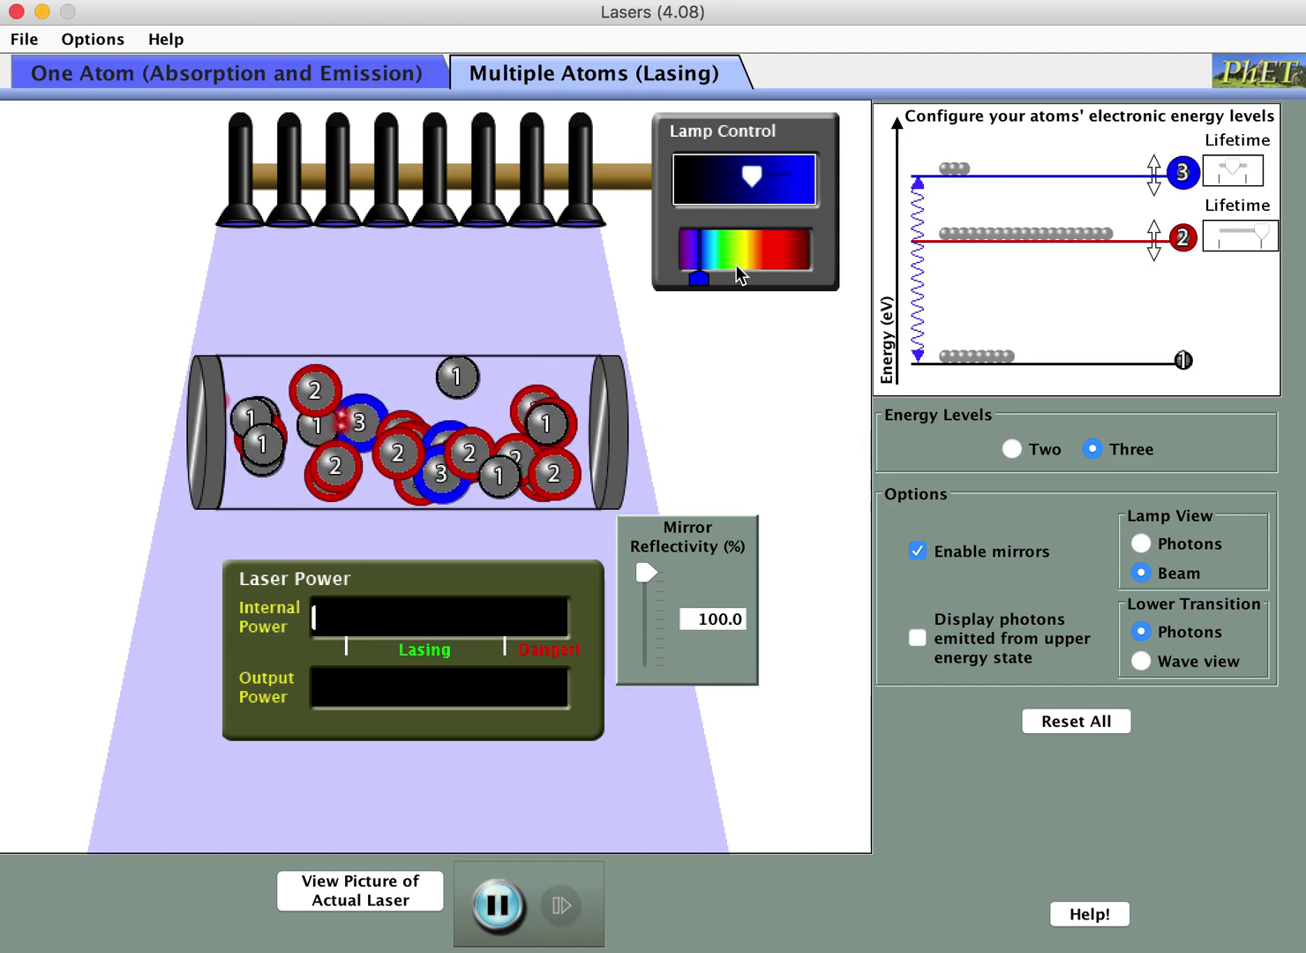
click(1144, 544)
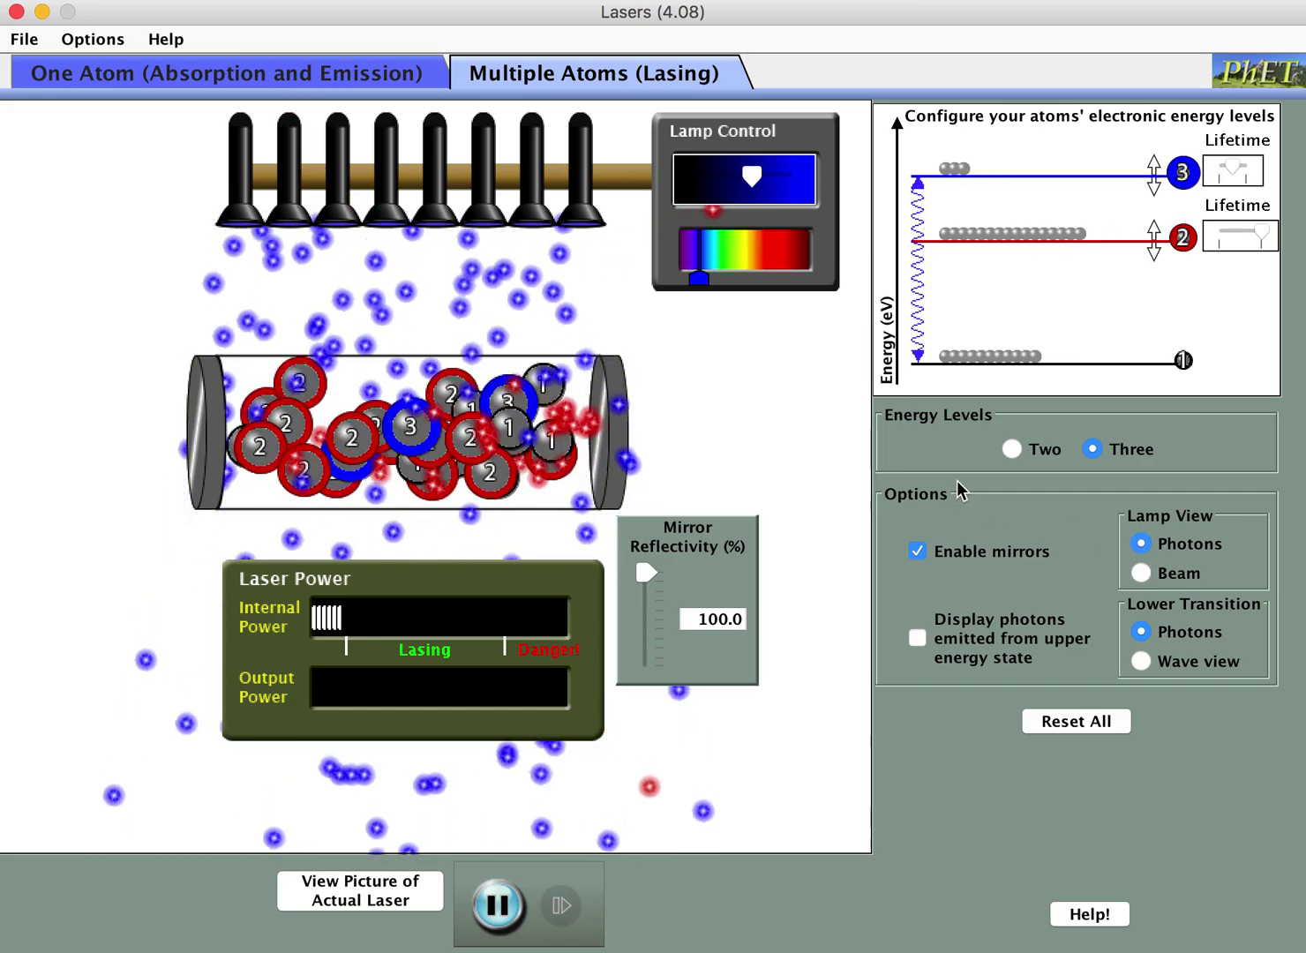
click(1141, 573)
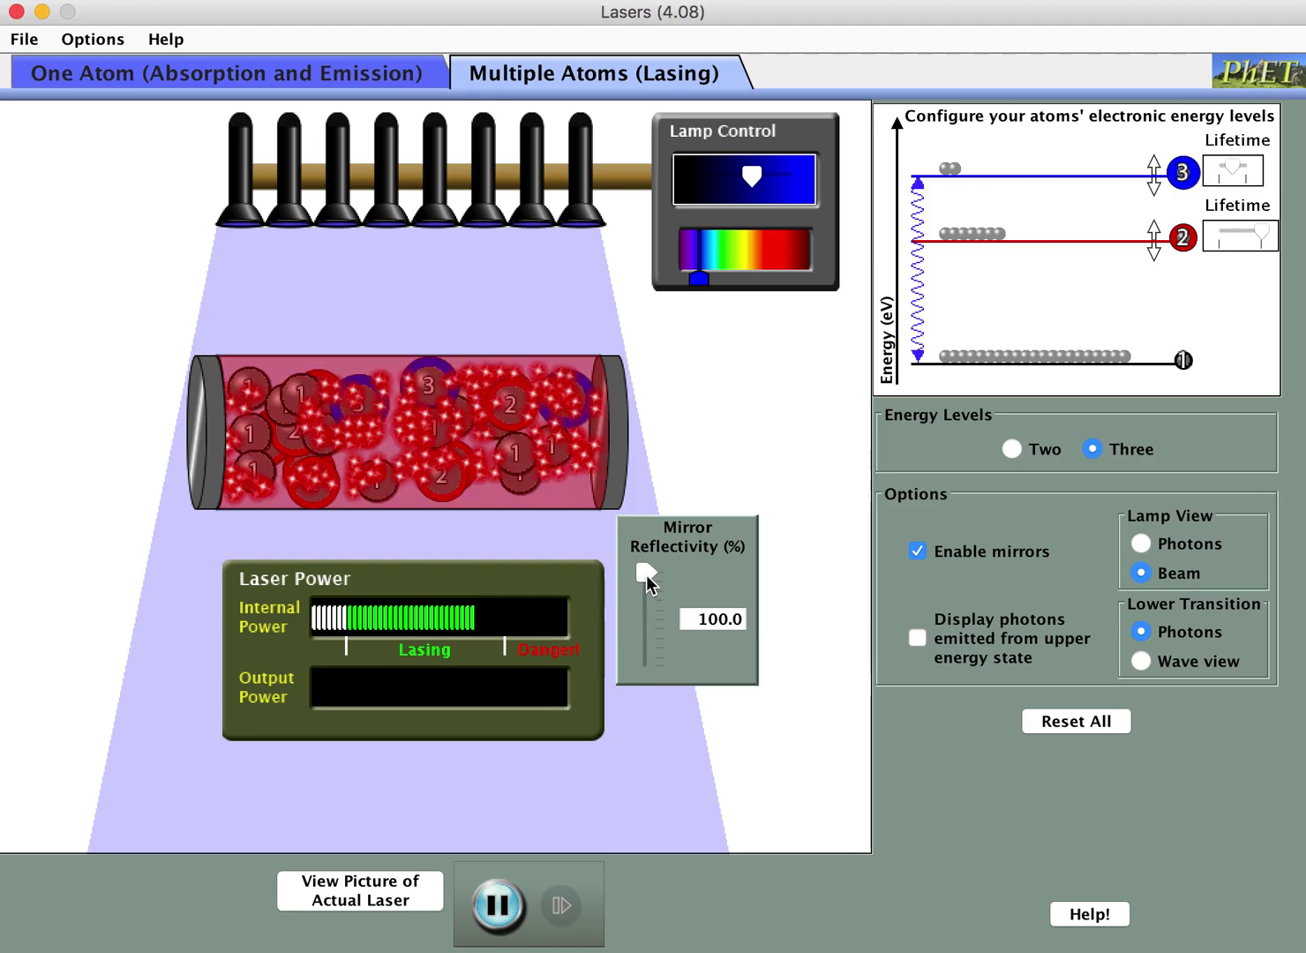
Try a mirror reflectivity of 80%, and raise it to 97%
drag(646, 574, 646, 591)
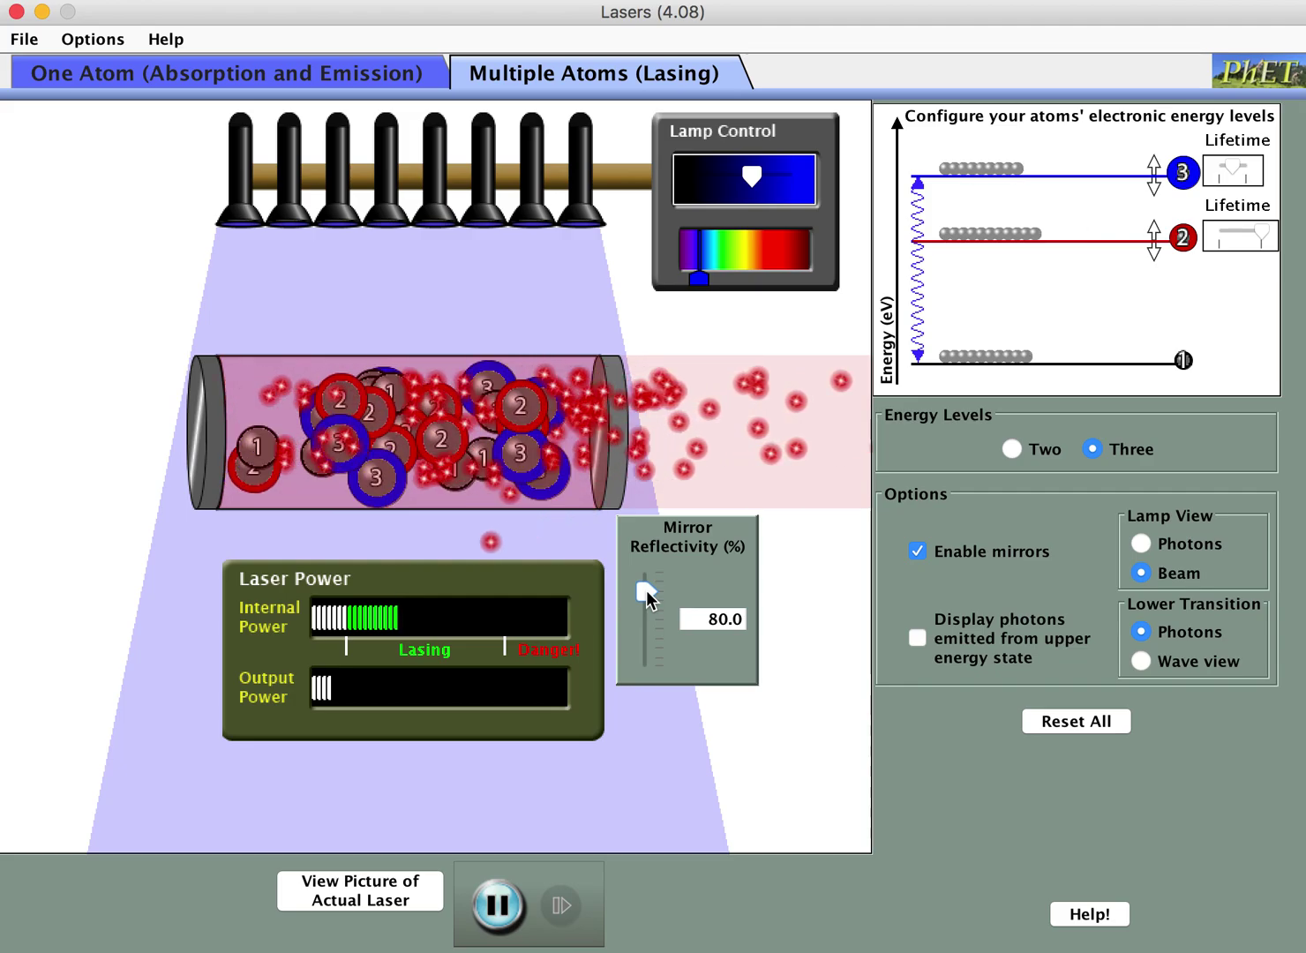
drag(647, 598, 648, 580)
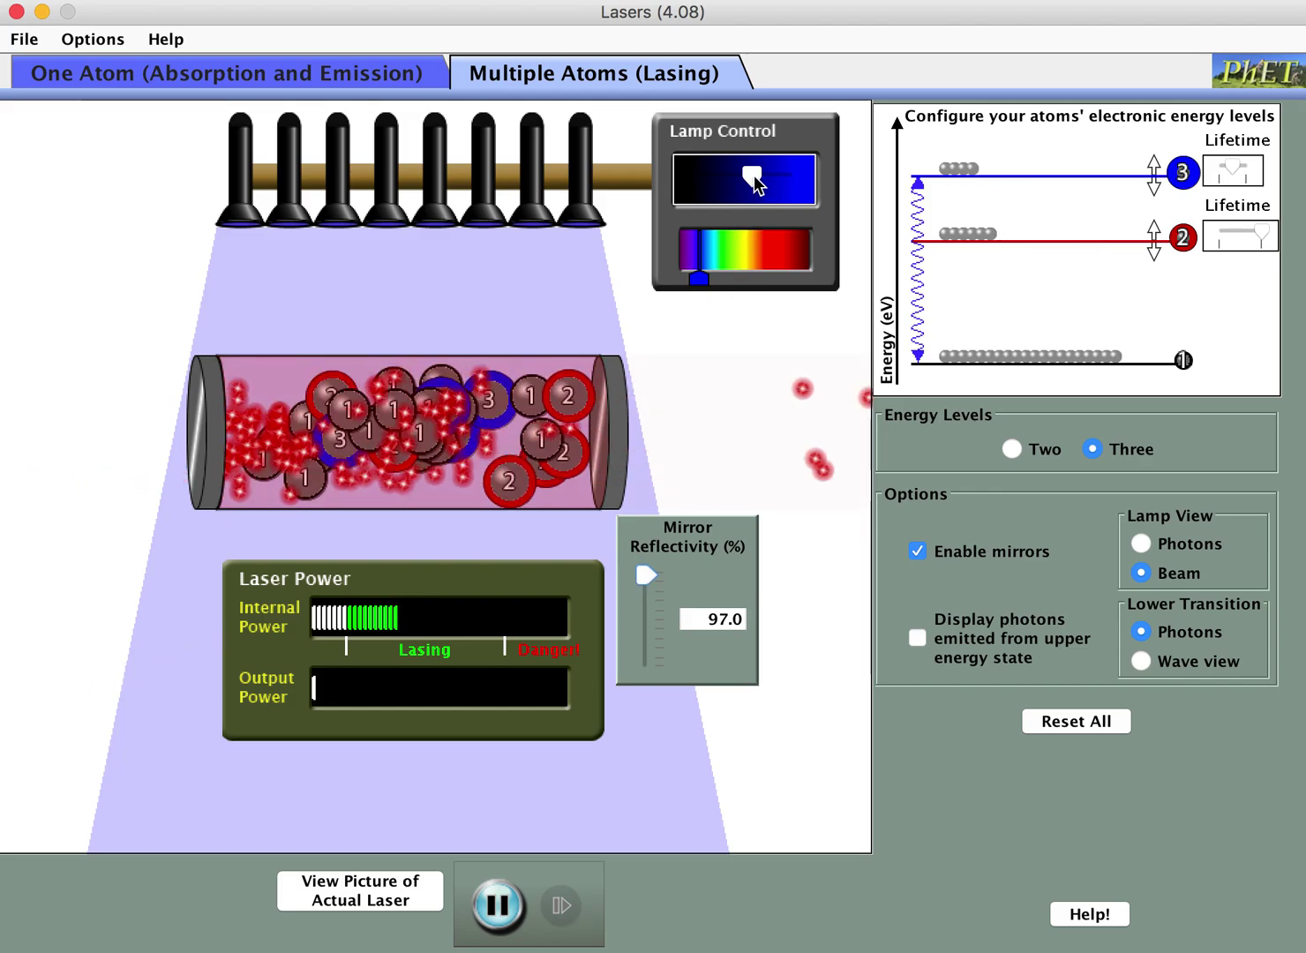
Increase the blue lamps to near-maximum intensity and shorten the lifetime of energy level 3 to near its minimum
drag(754, 176, 826, 180)
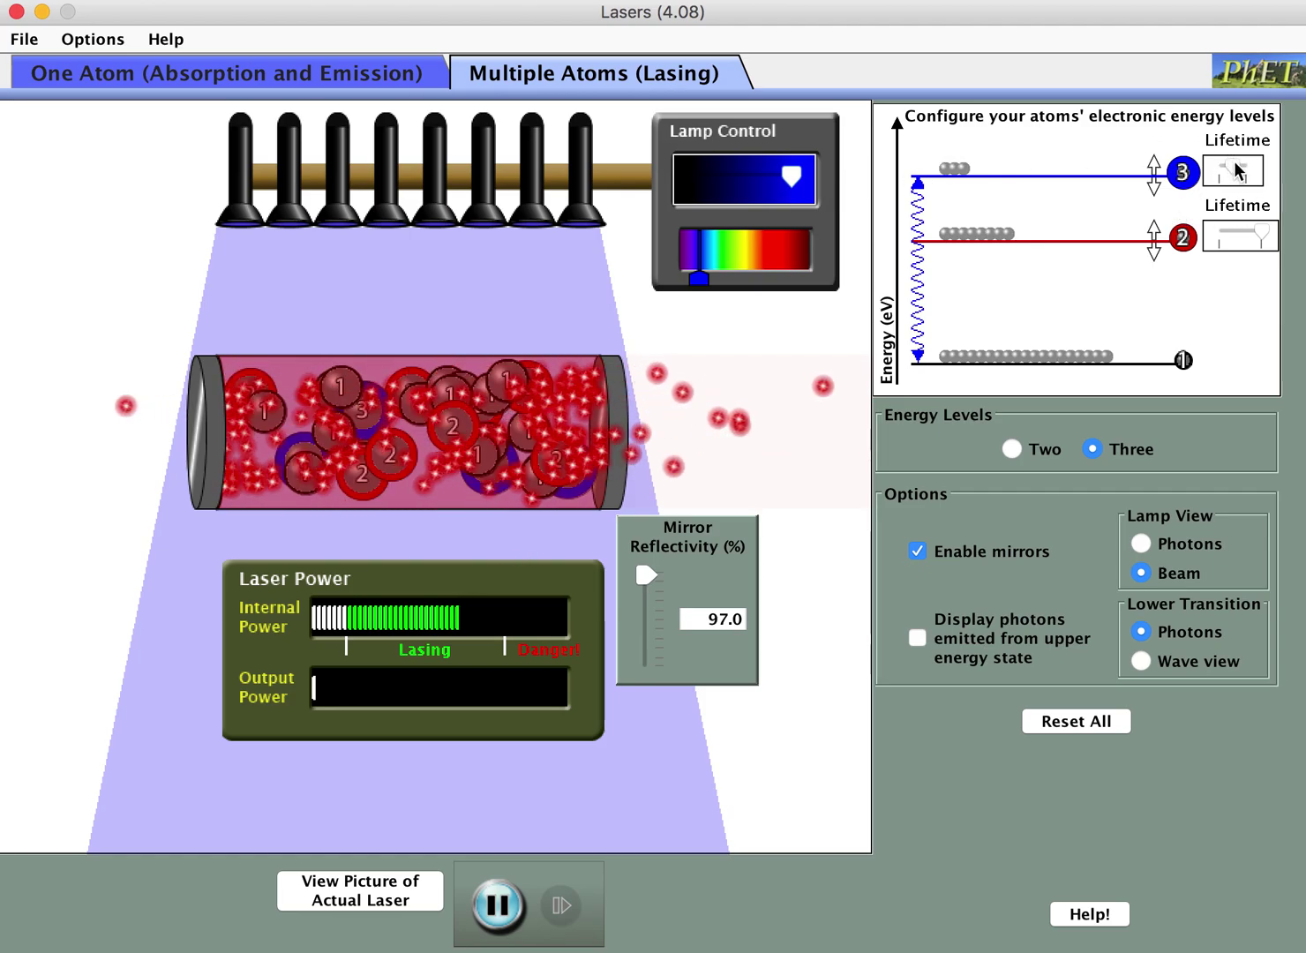
drag(1239, 166, 1226, 174)
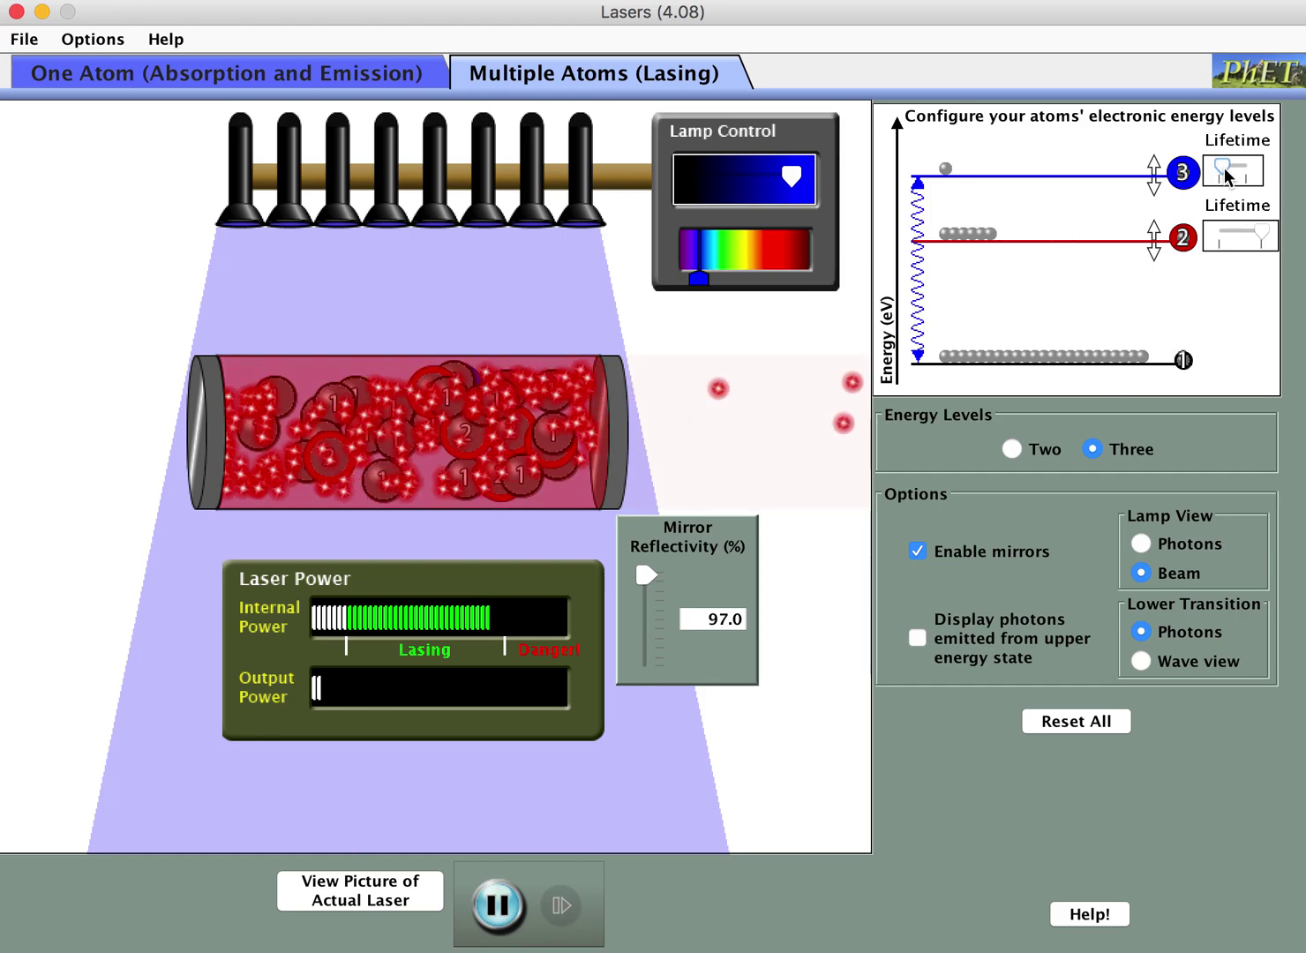